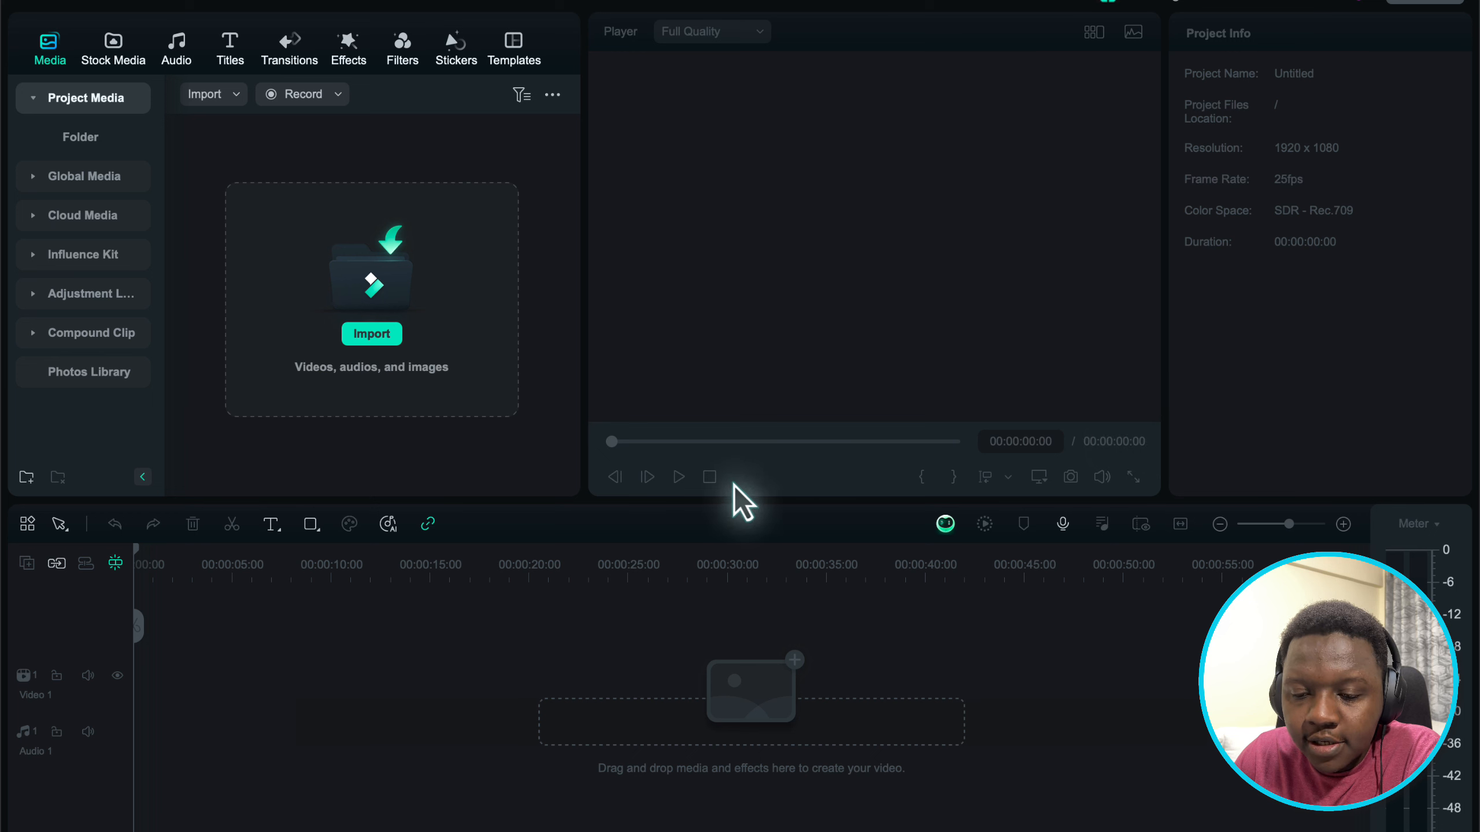
# Import Alleyway .mp4, banner-video.mp4, Billboard.mp4 and Freeway.mp4 from the Desktop into the project media.
pyautogui.click(371, 334)
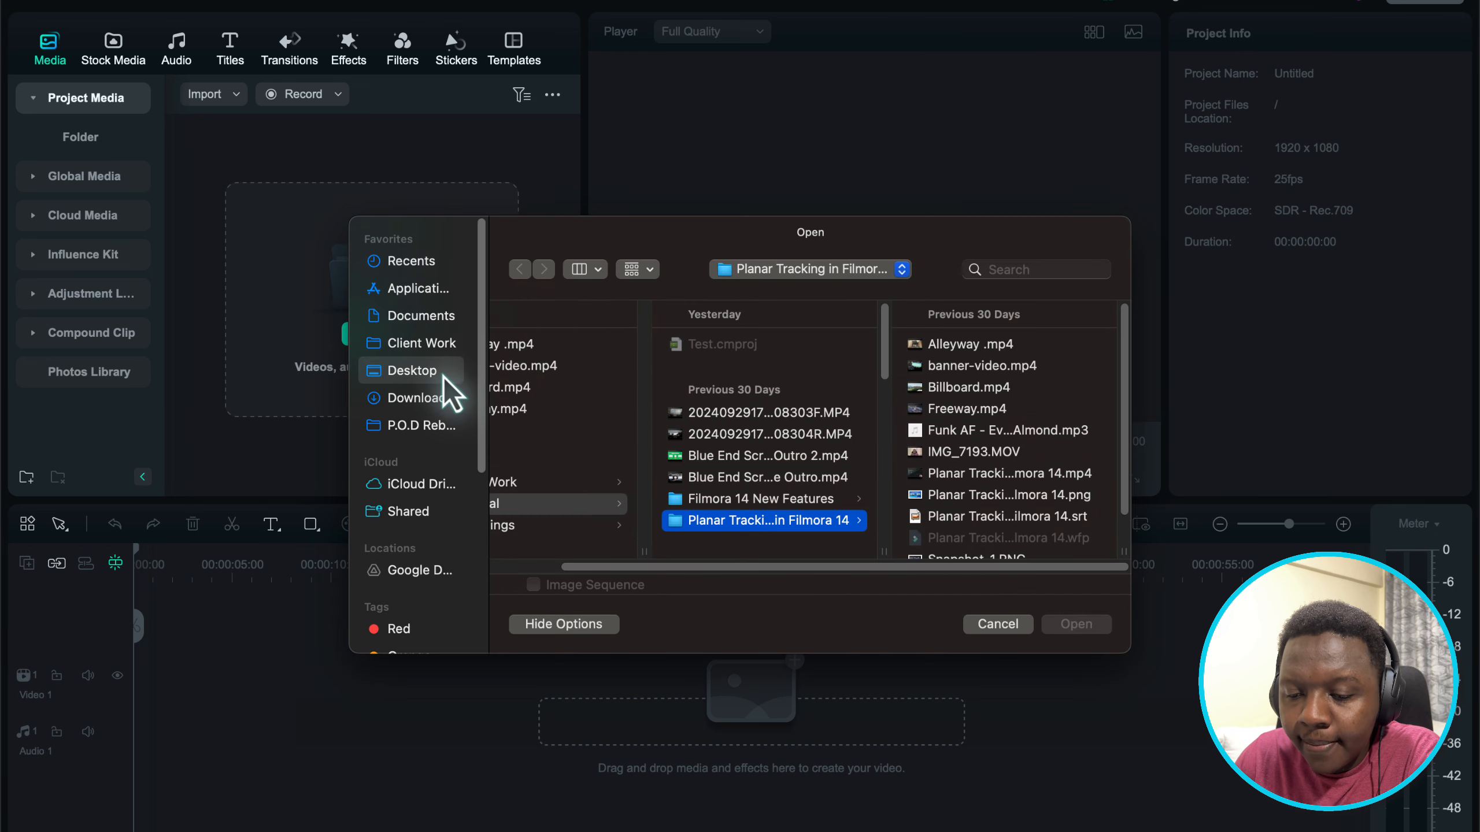
pyautogui.click(424, 372)
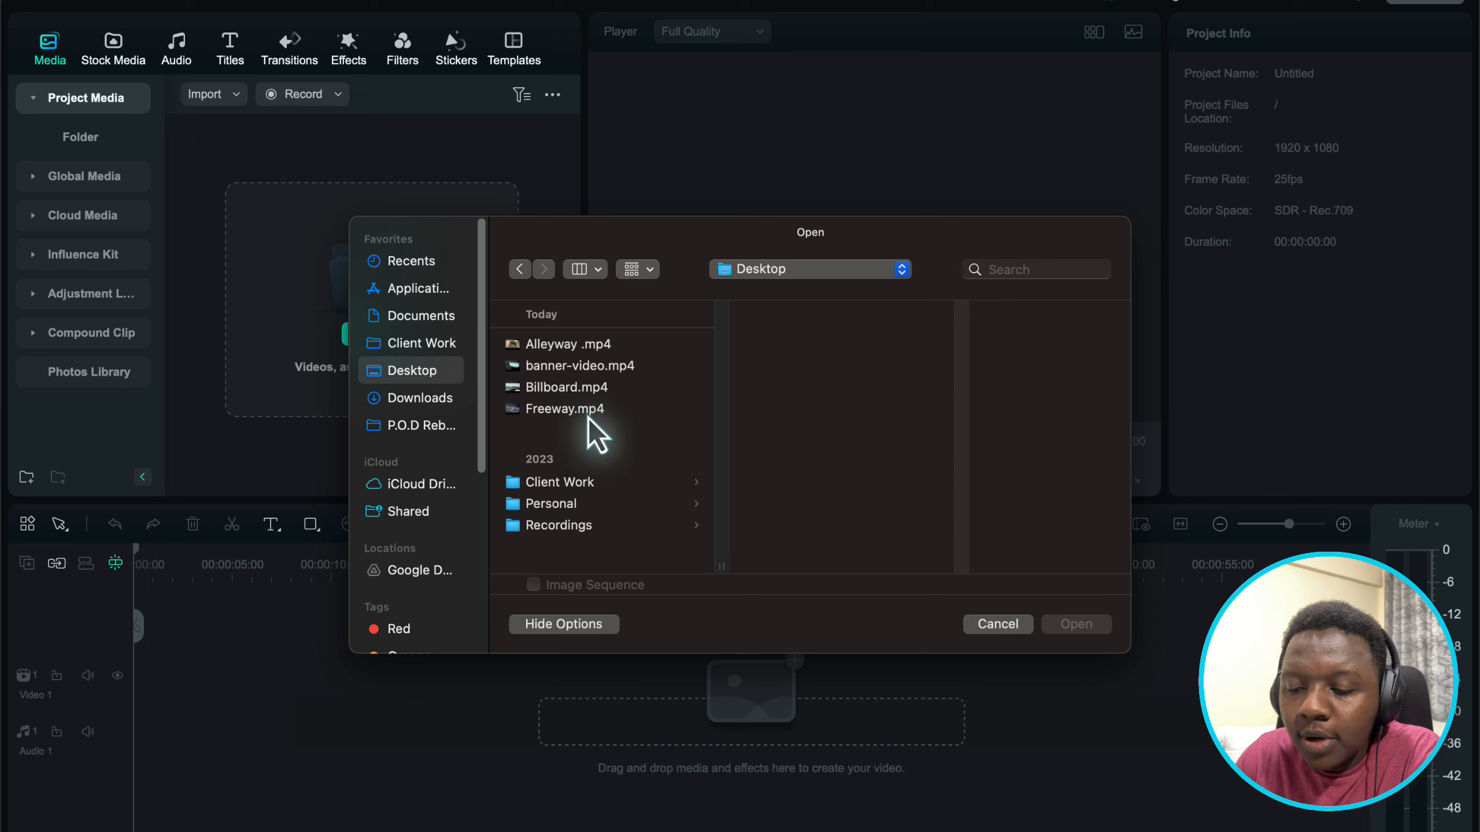
pyautogui.moveTo(585, 422); pyautogui.dragTo(581, 350)
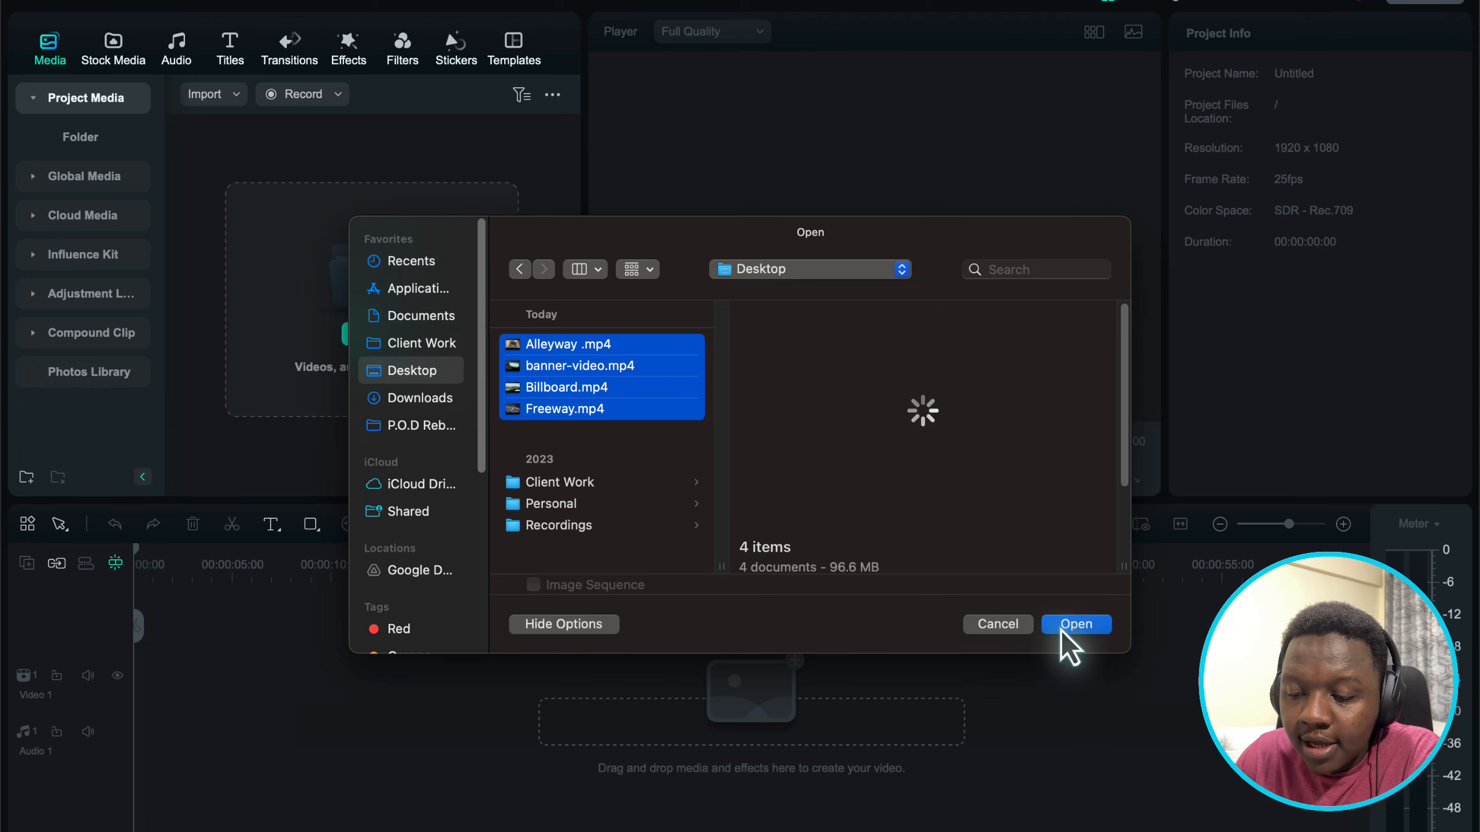
pyautogui.click(1075, 624)
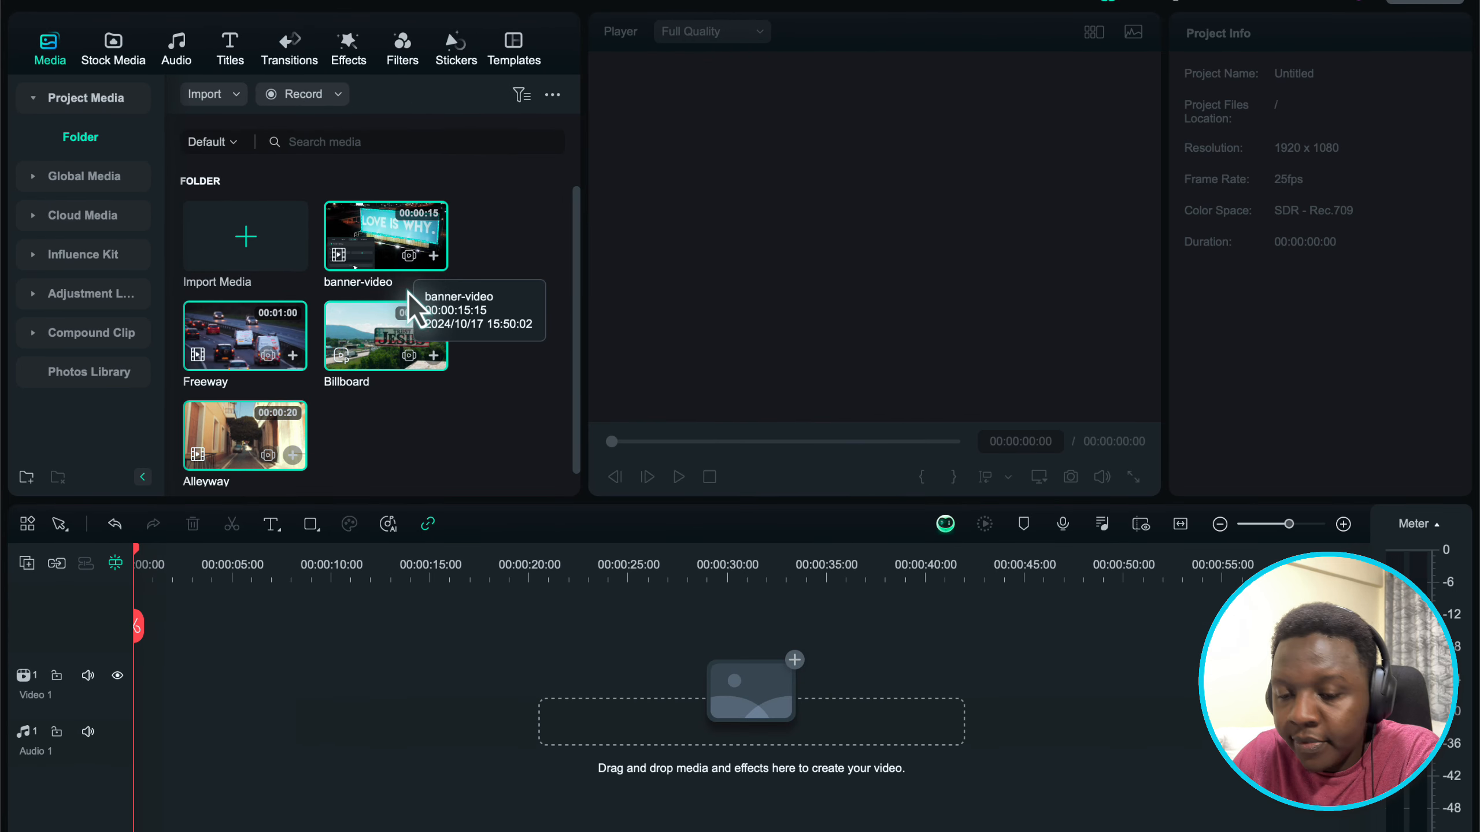
# Preview banner-video and Freeway, then place Freeway at the start of Video 1, matching the project to the media at 1920 x 1080 30fps.
pyautogui.doubleClick(381, 229)
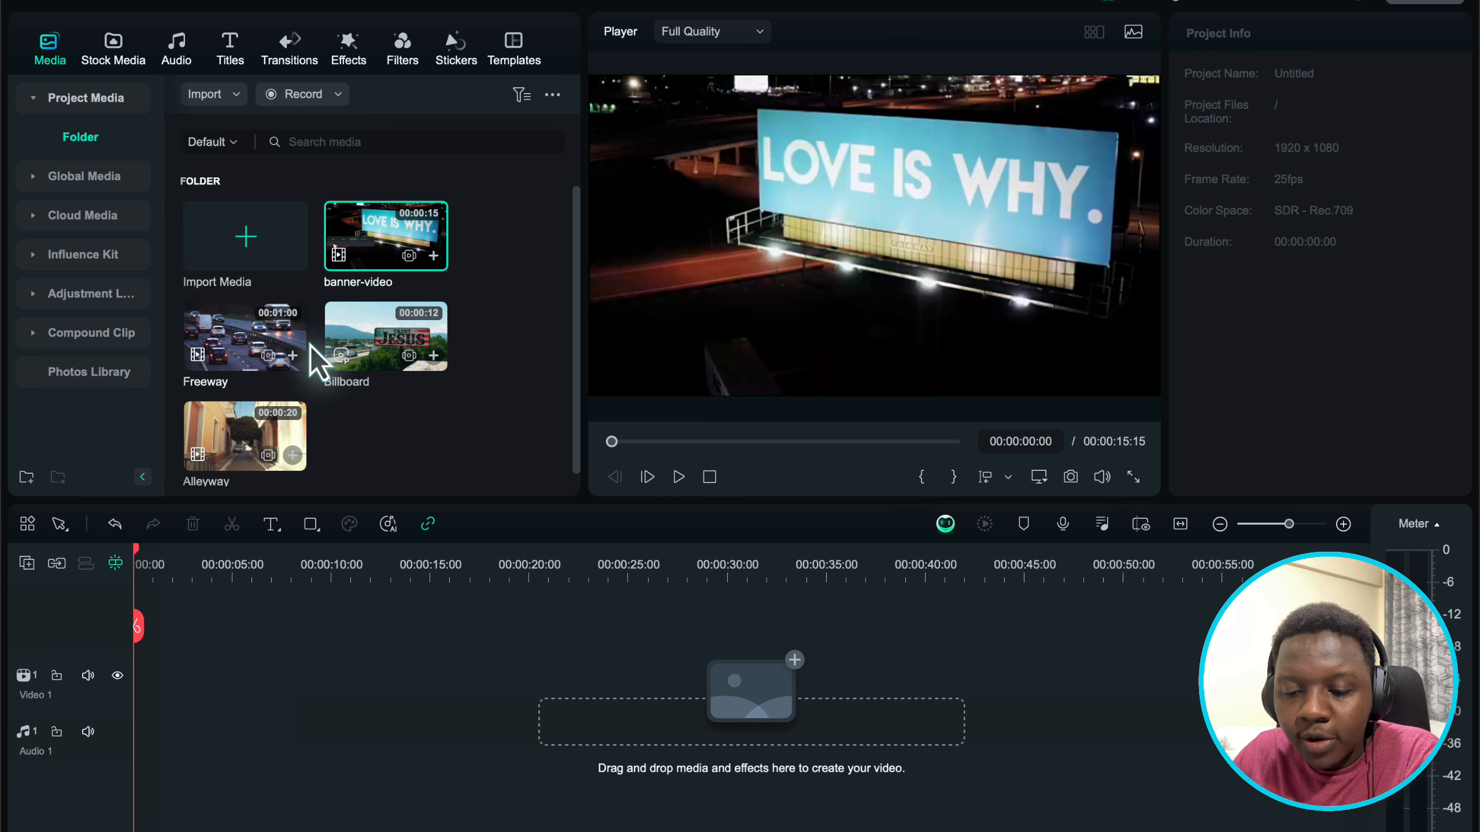
pyautogui.doubleClick(236, 341)
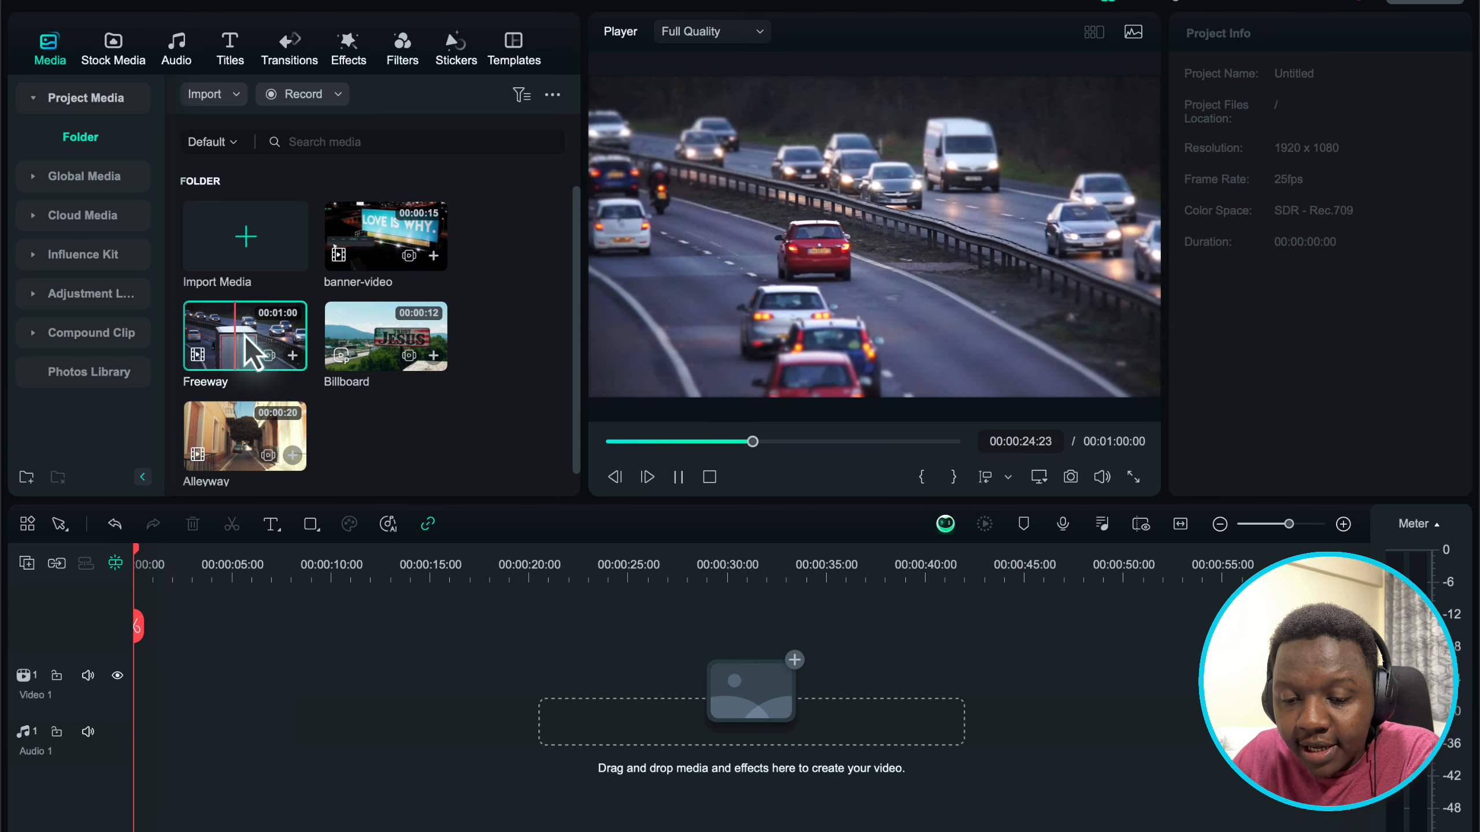
pyautogui.moveTo(245, 339); pyautogui.dragTo(135, 742)
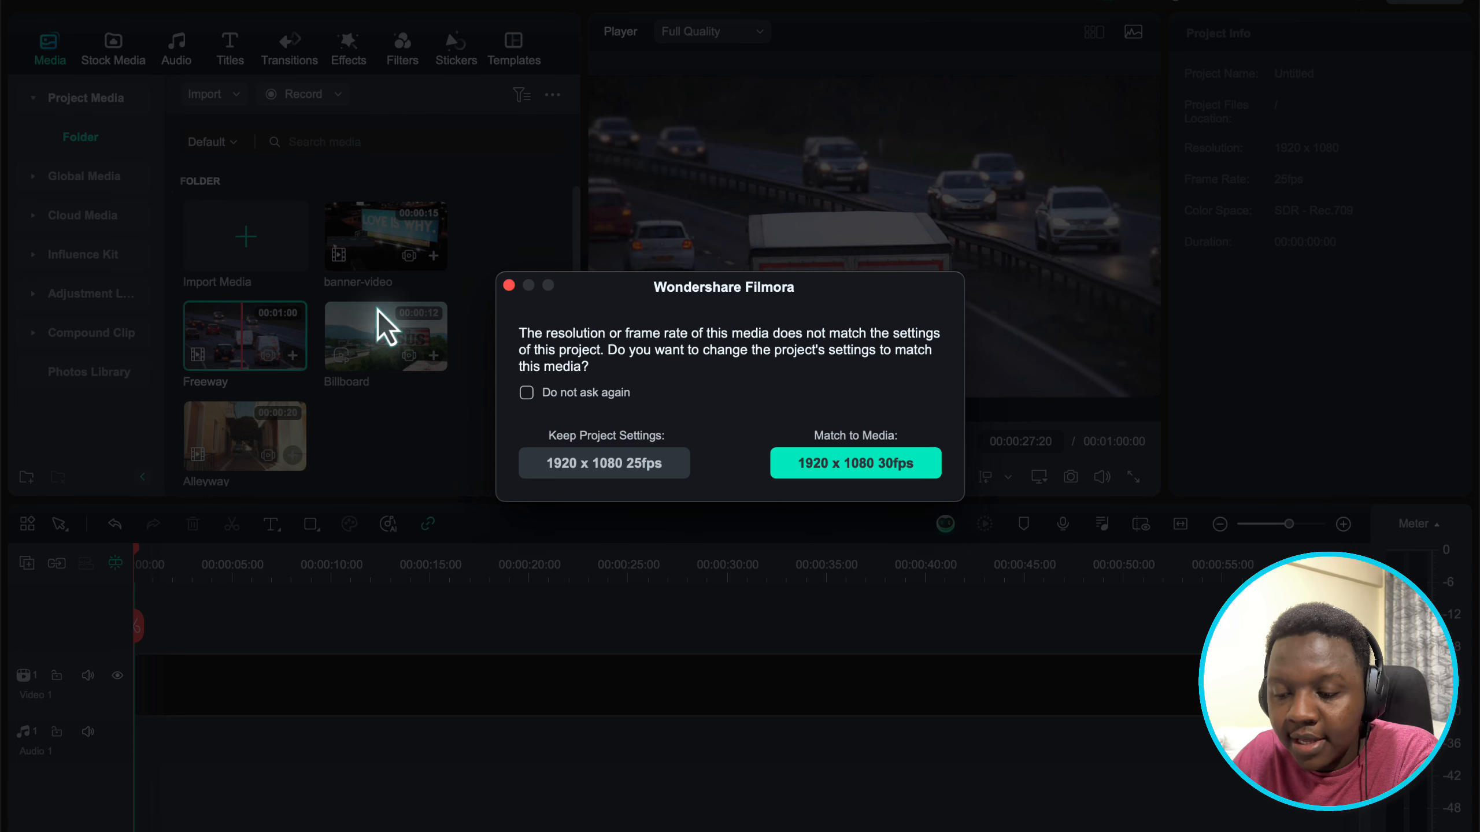
pyautogui.click(863, 470)
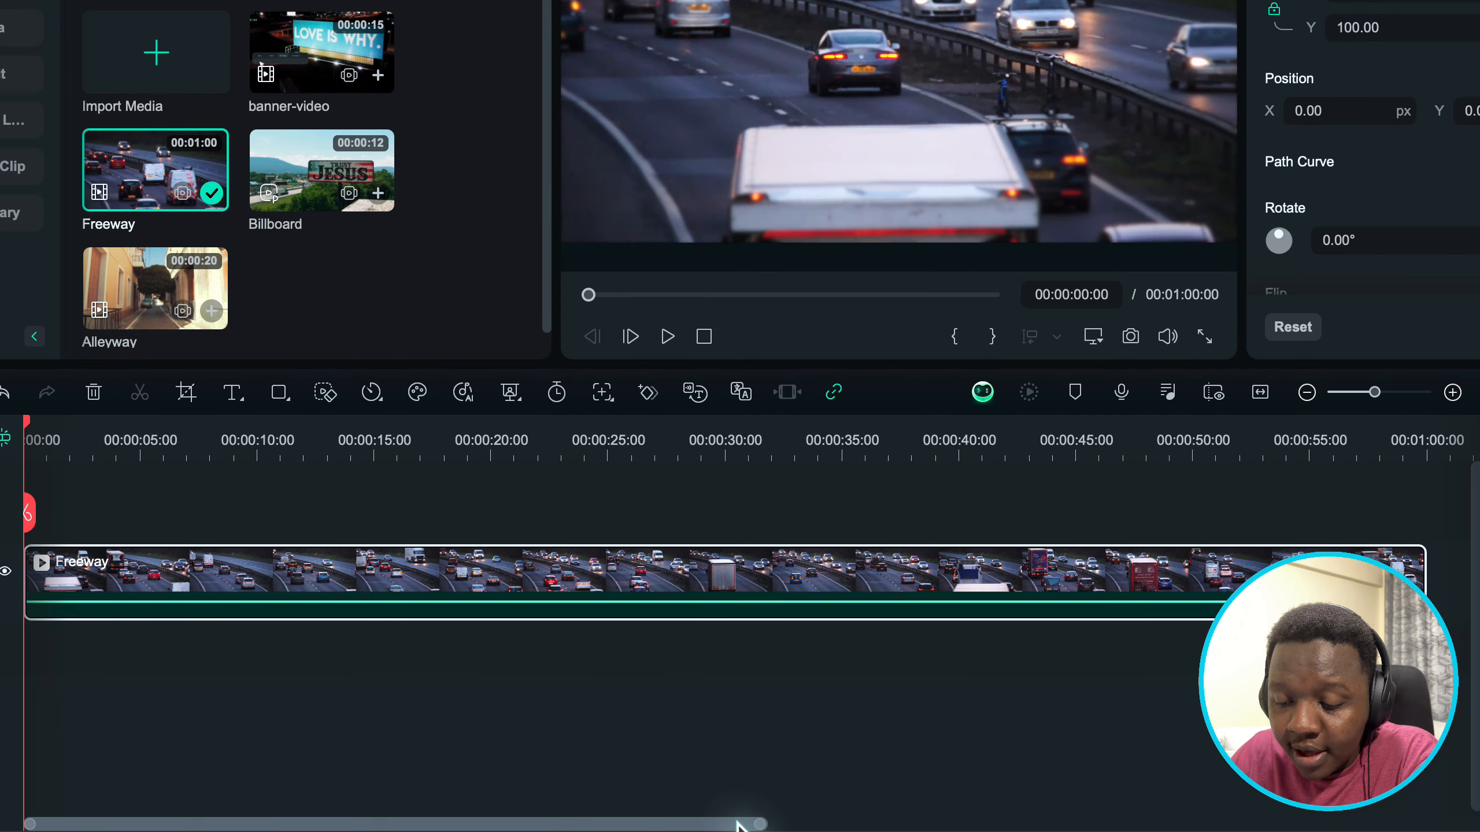
# Examine the Freeway clip along the timeline from start to end at several time scales.
pyautogui.moveTo(735, 827); pyautogui.dragTo(1100, 820)
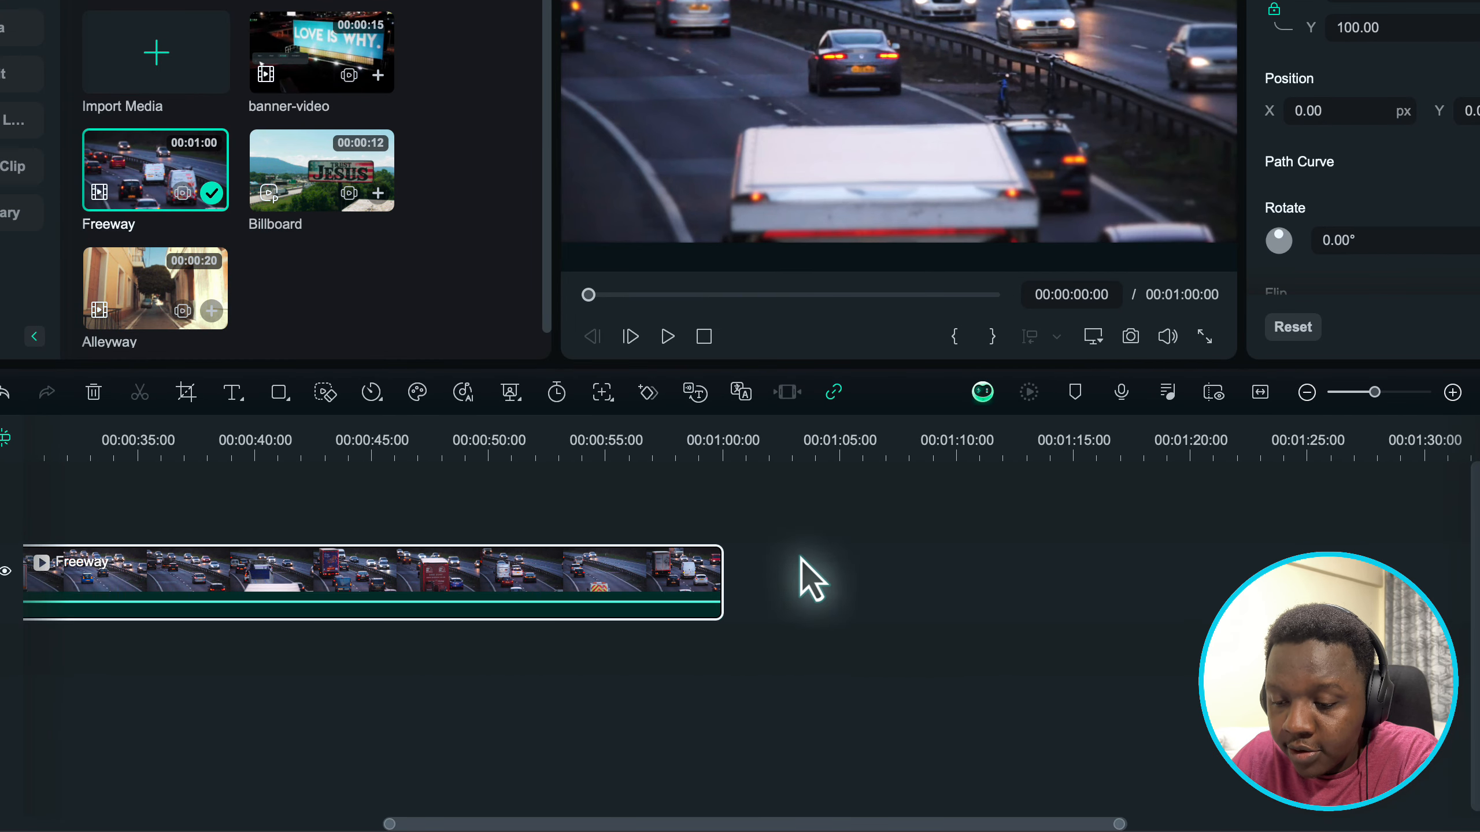
pyautogui.click(759, 441)
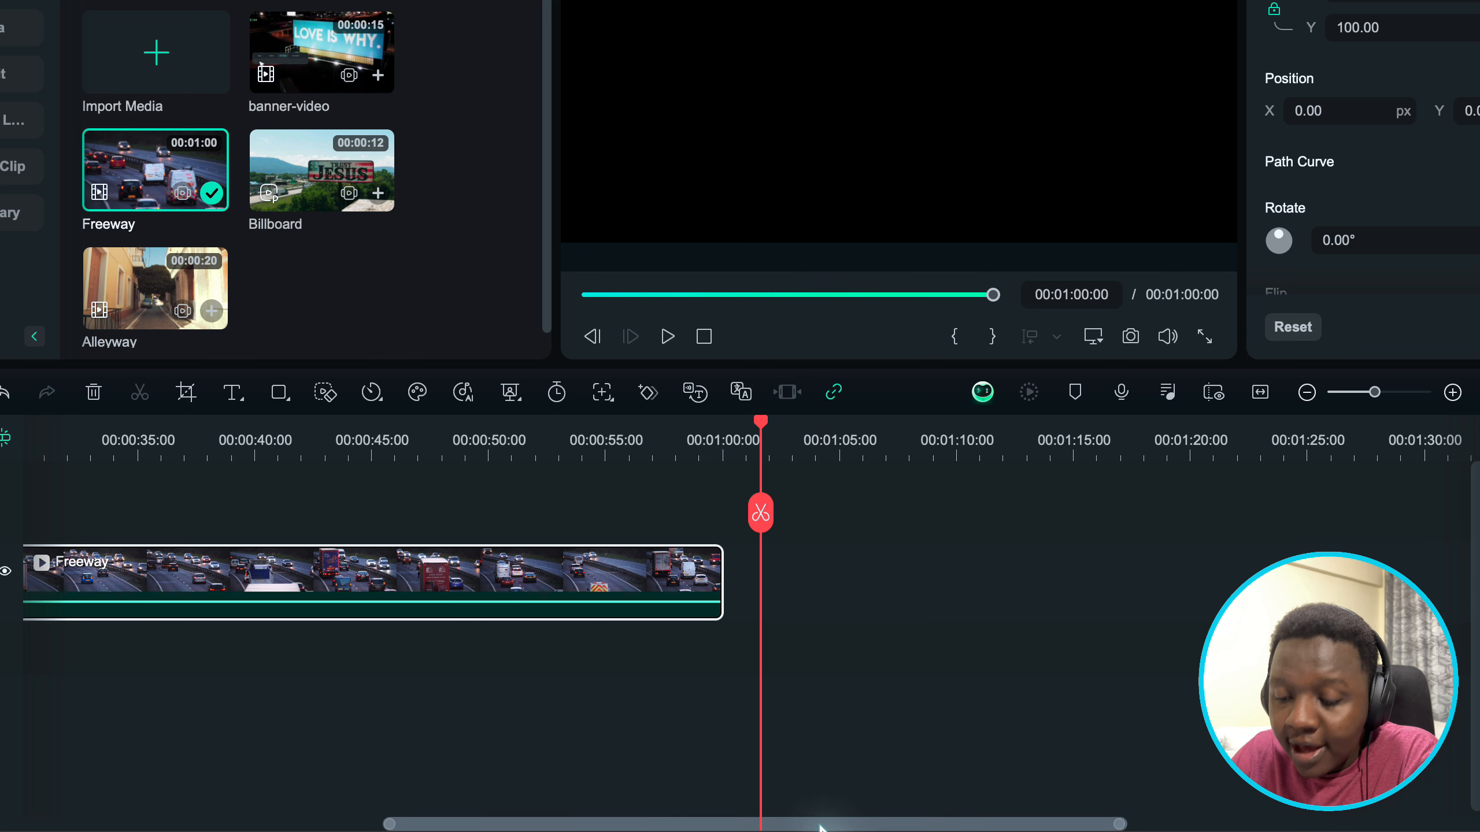
pyautogui.moveTo(819, 828); pyautogui.dragTo(453, 823)
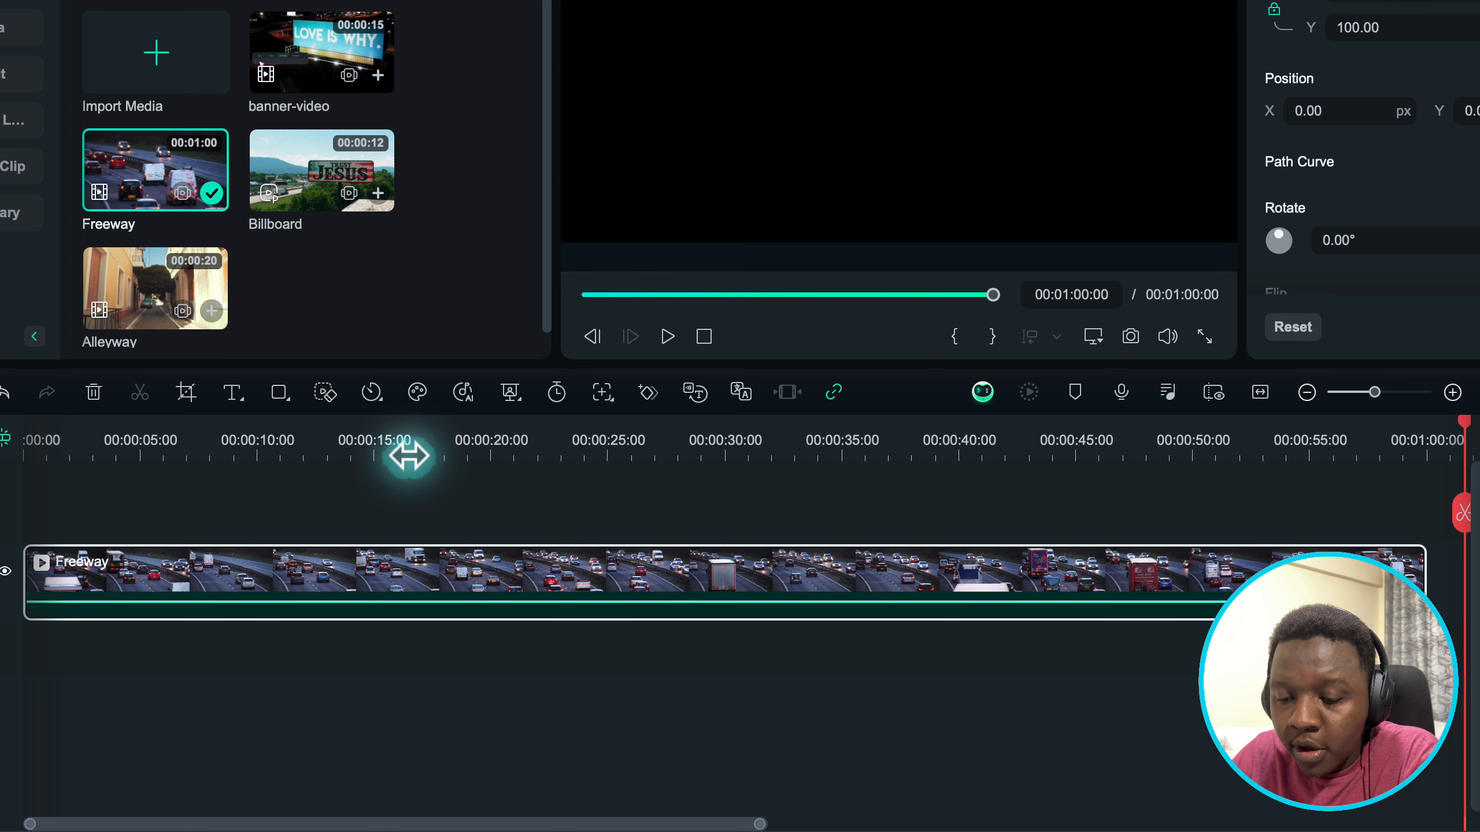
pyautogui.moveTo(409, 456)
pyautogui.mouseDown()
pyautogui.moveTo(297, 461)
pyautogui.moveTo(432, 456)
pyautogui.mouseUp()
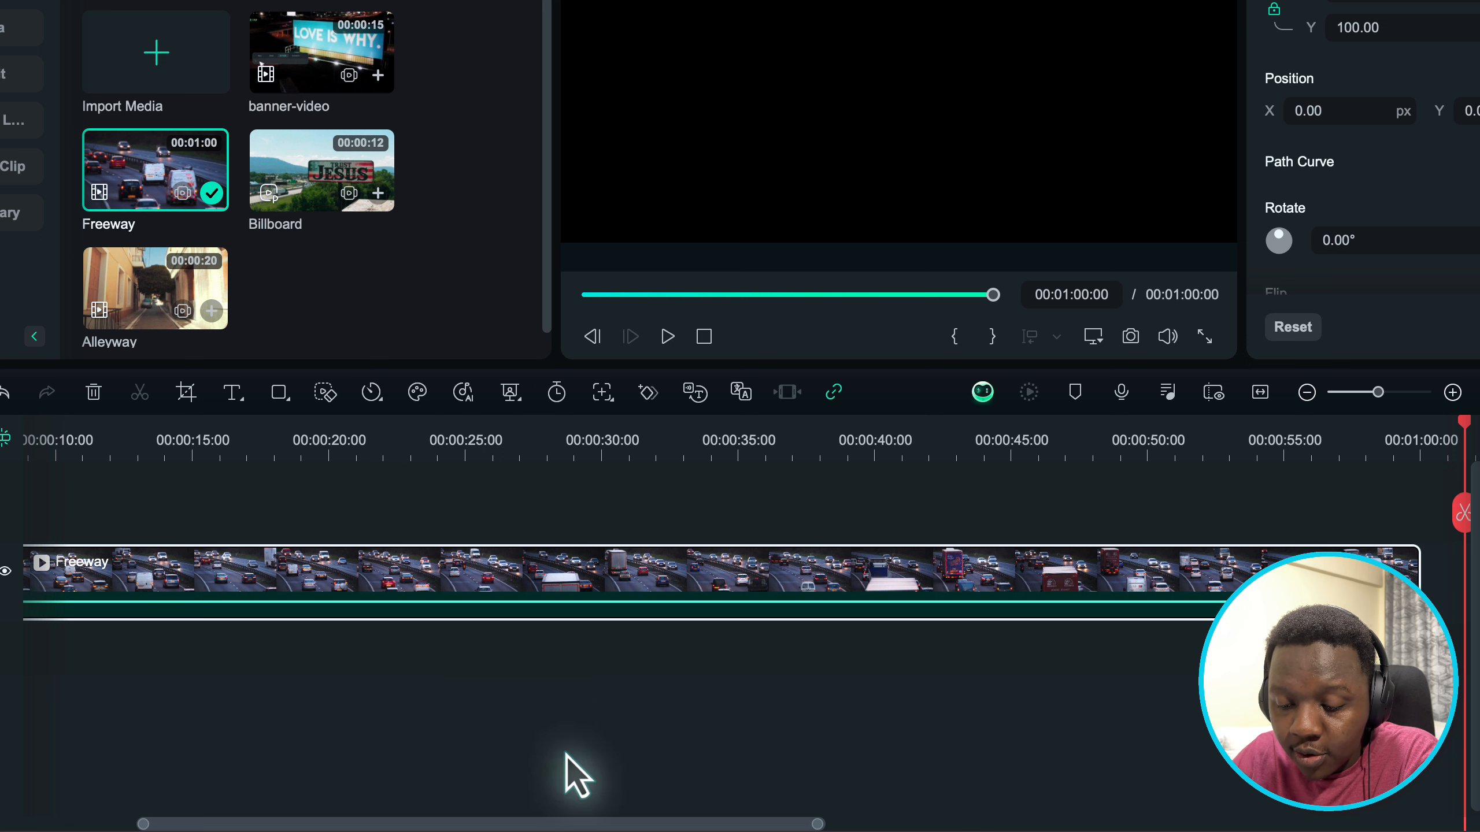
pyautogui.moveTo(580, 828)
pyautogui.moveTo(415, 826); pyautogui.dragTo(198, 820)
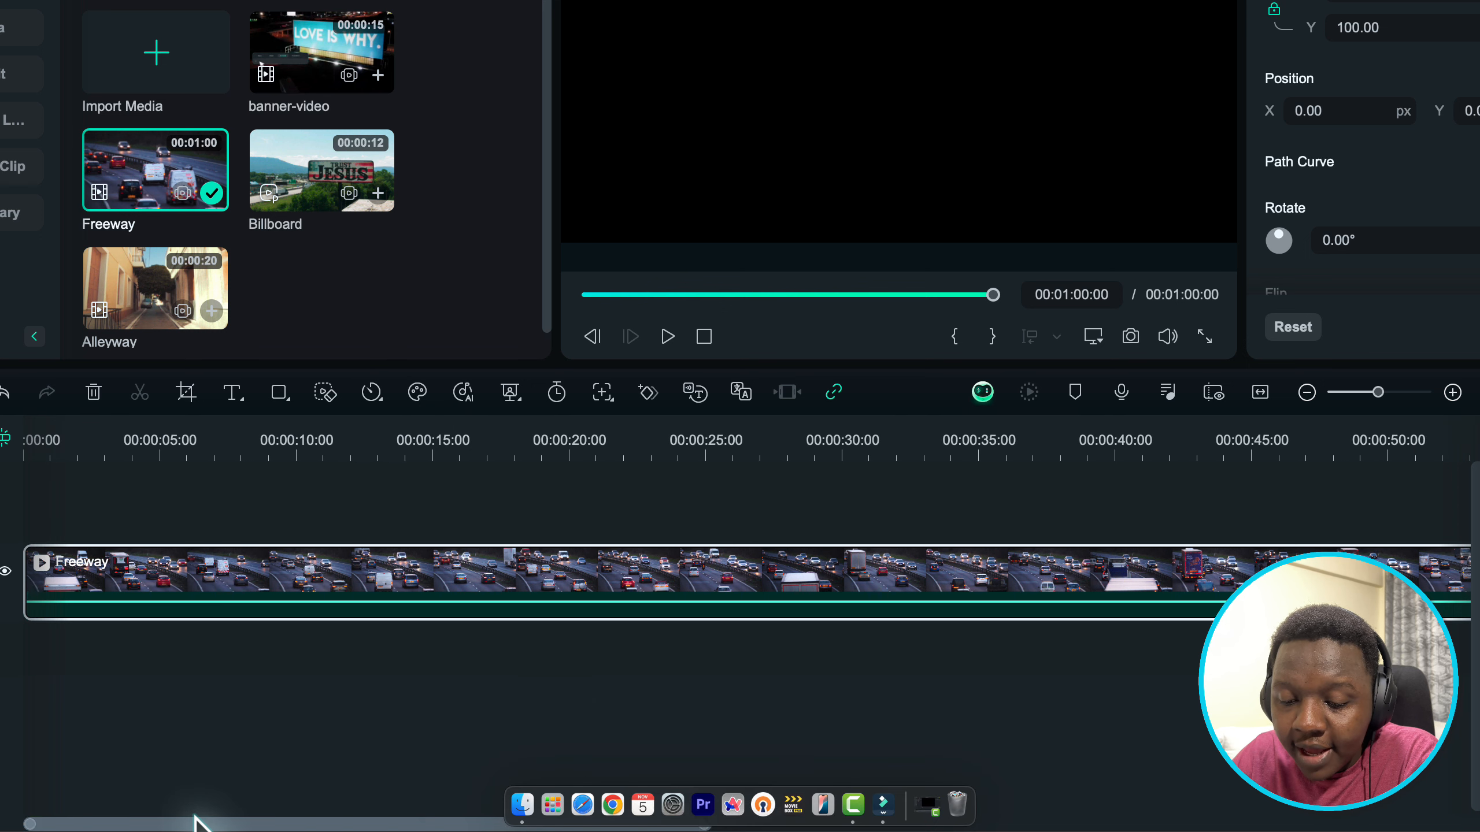
pyautogui.click(98, 455)
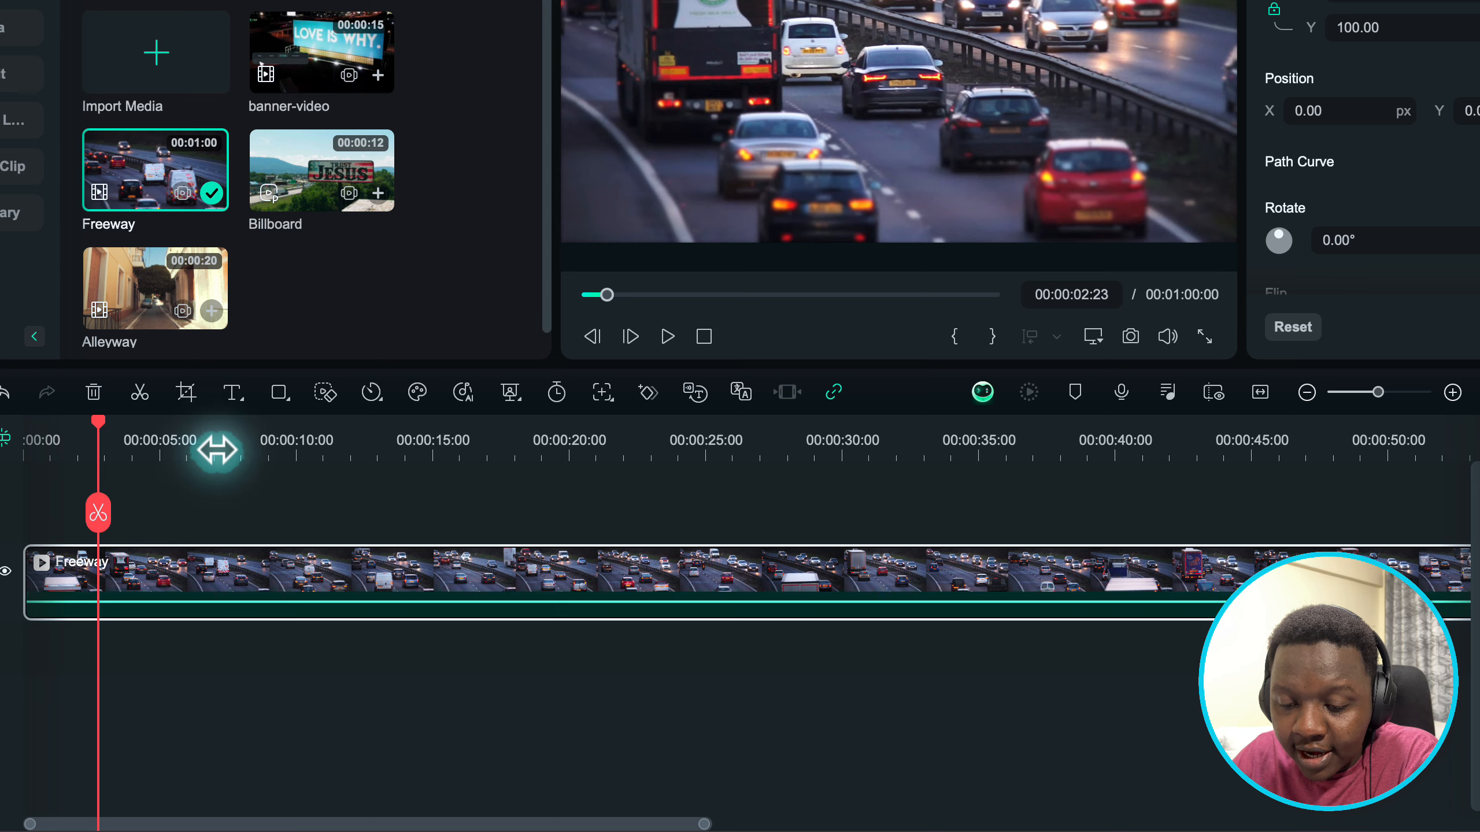
pyautogui.moveTo(217, 450); pyautogui.dragTo(120, 448)
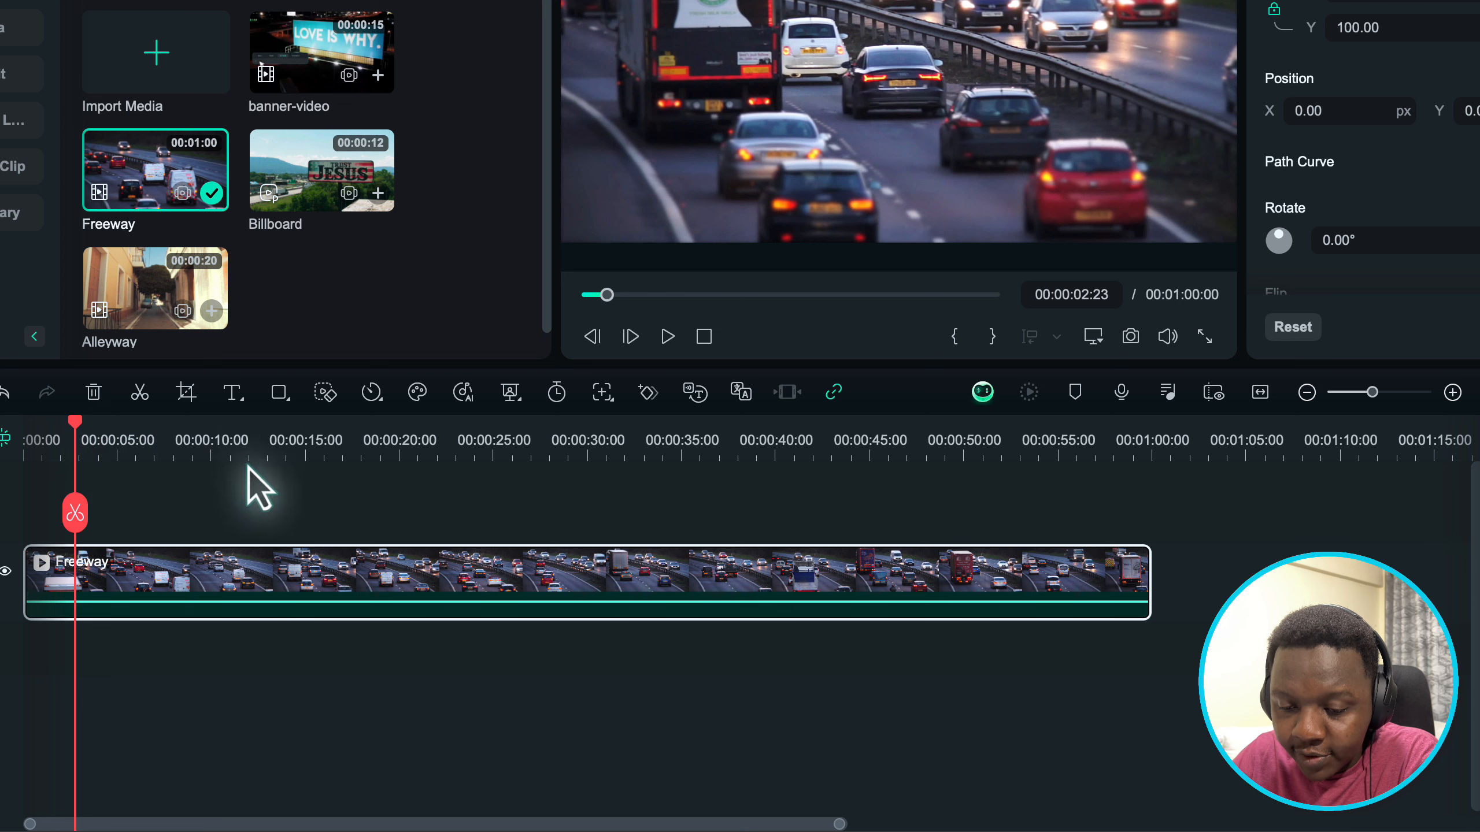
pyautogui.moveTo(265, 456); pyautogui.dragTo(233, 459)
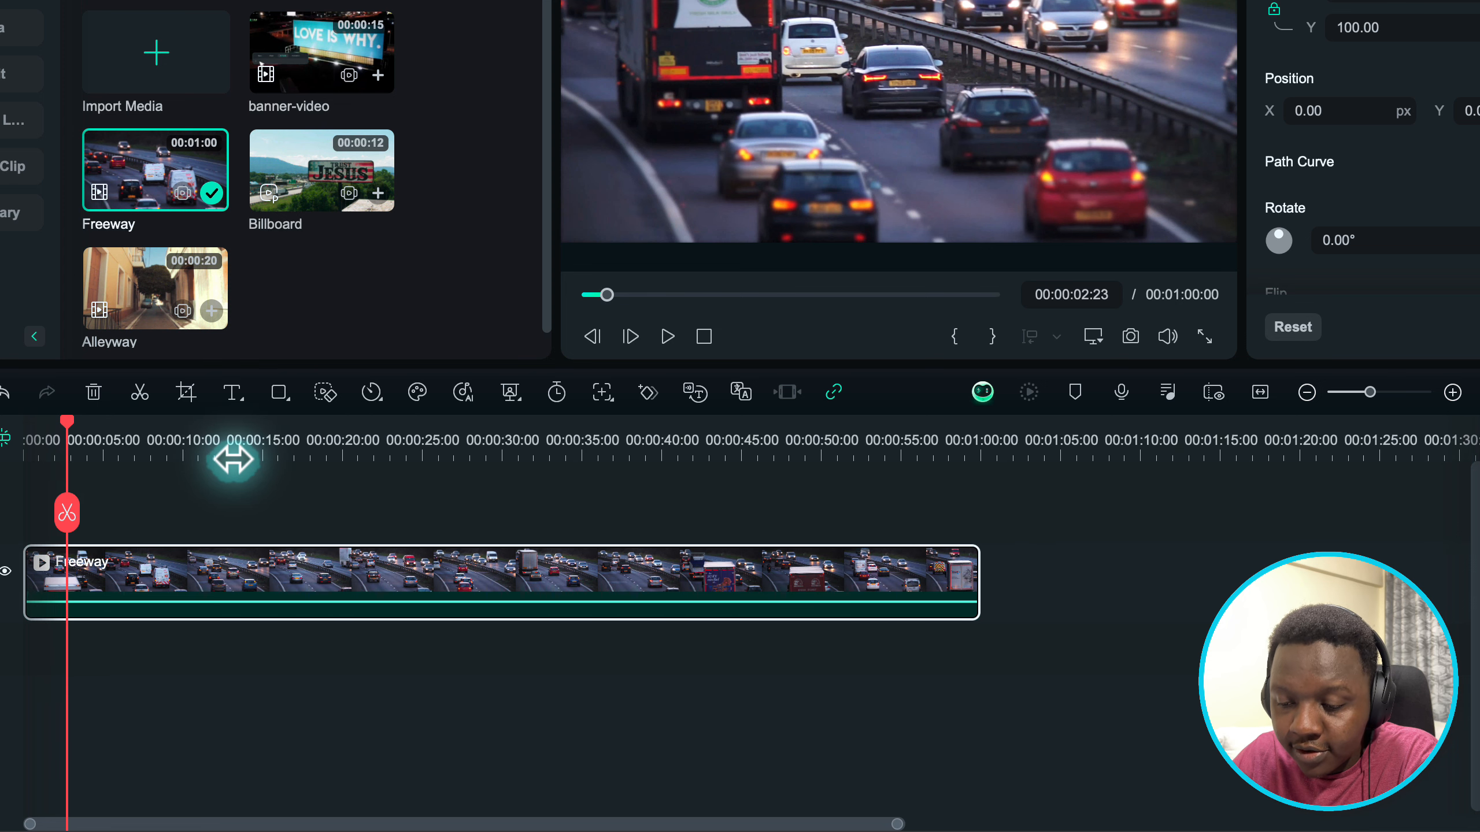
# Deselect the Freeway clip and compare coarser and finer timeline zoom levels.
pyautogui.click(1149, 581)
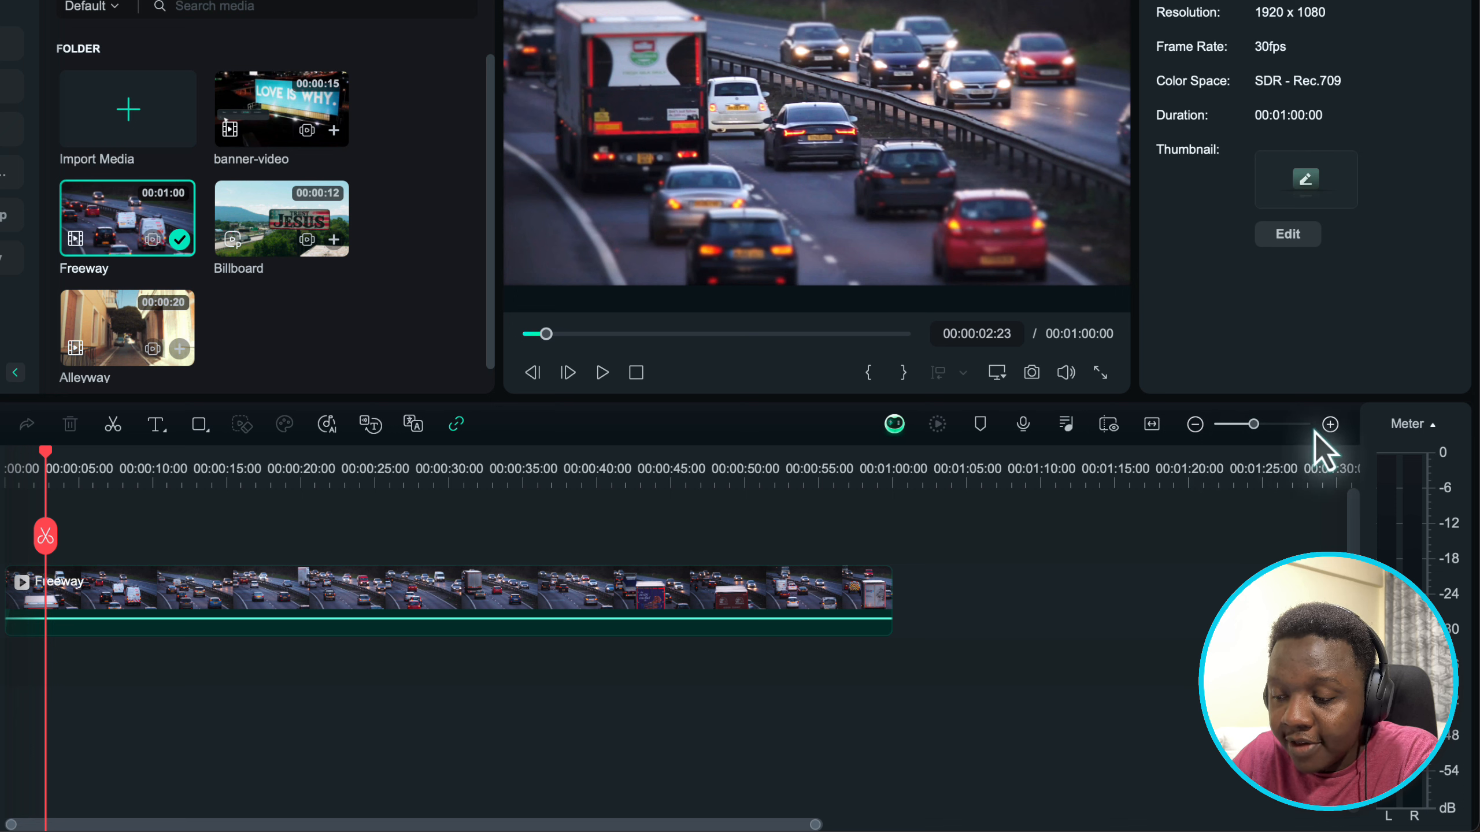
pyautogui.click(1194, 434)
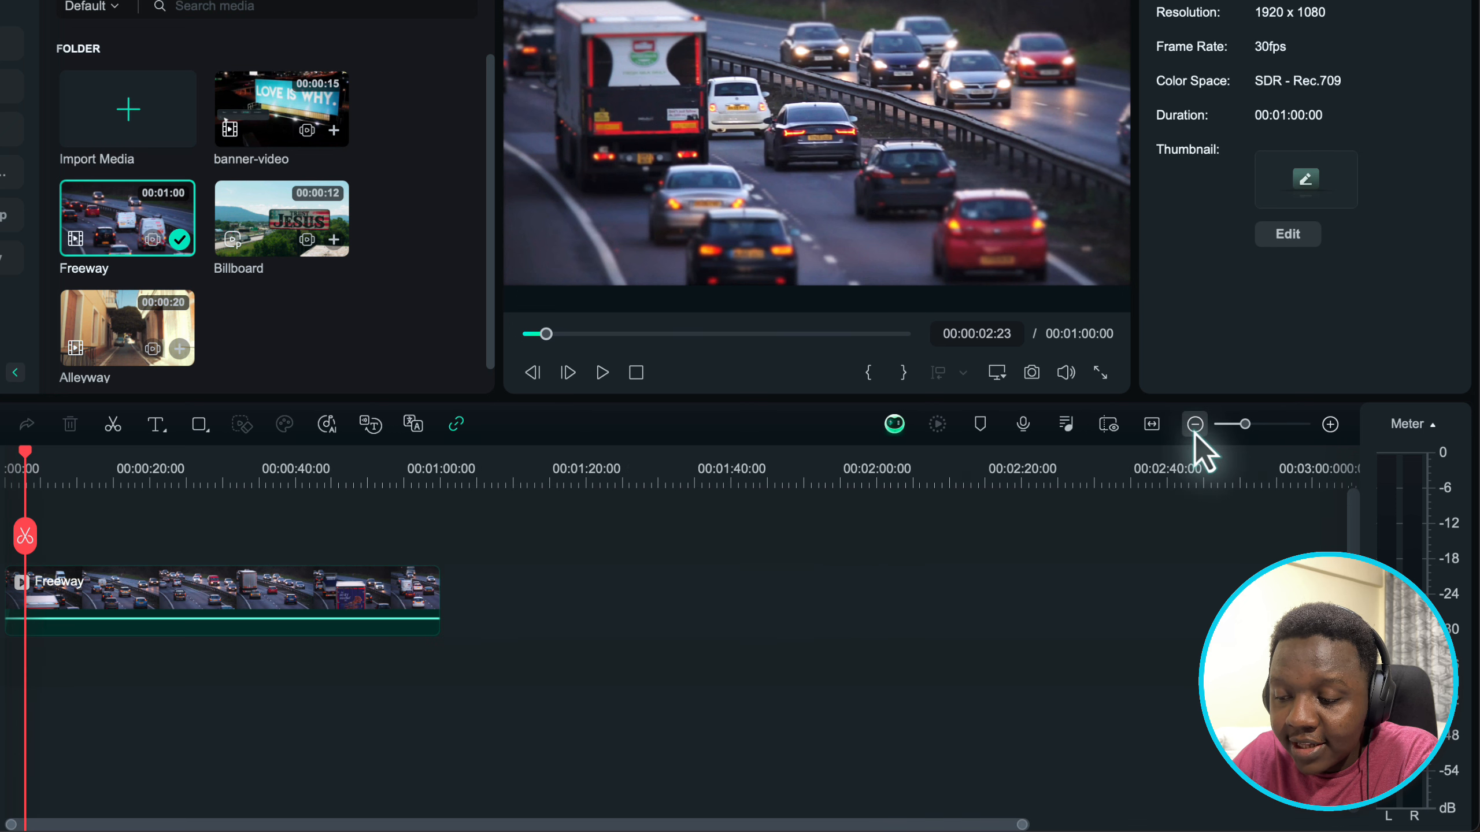
pyautogui.click(1194, 434)
pyautogui.click(1330, 425)
pyautogui.click(1330, 425)
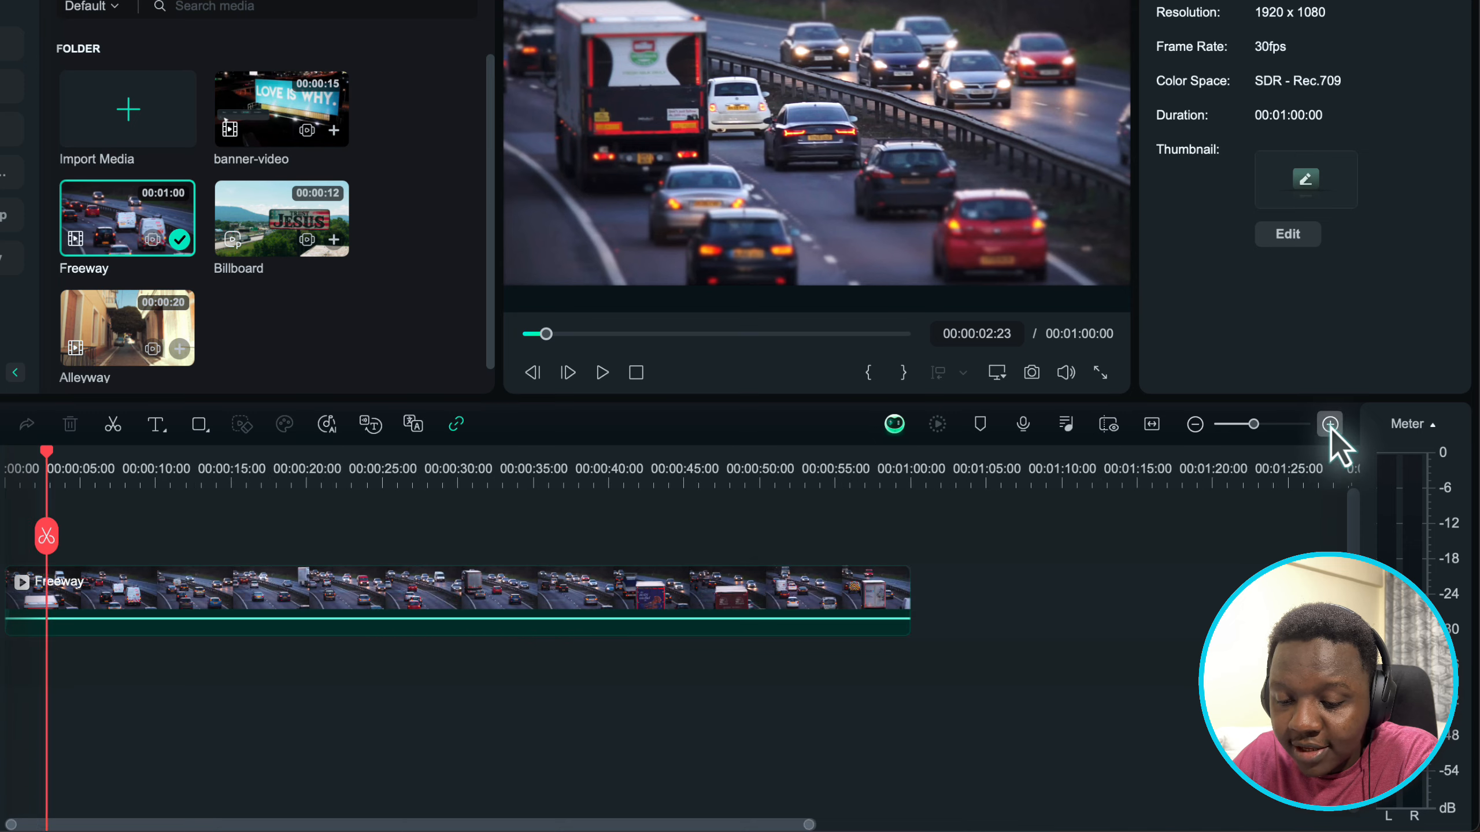
pyautogui.click(1330, 425)
pyautogui.click(1330, 426)
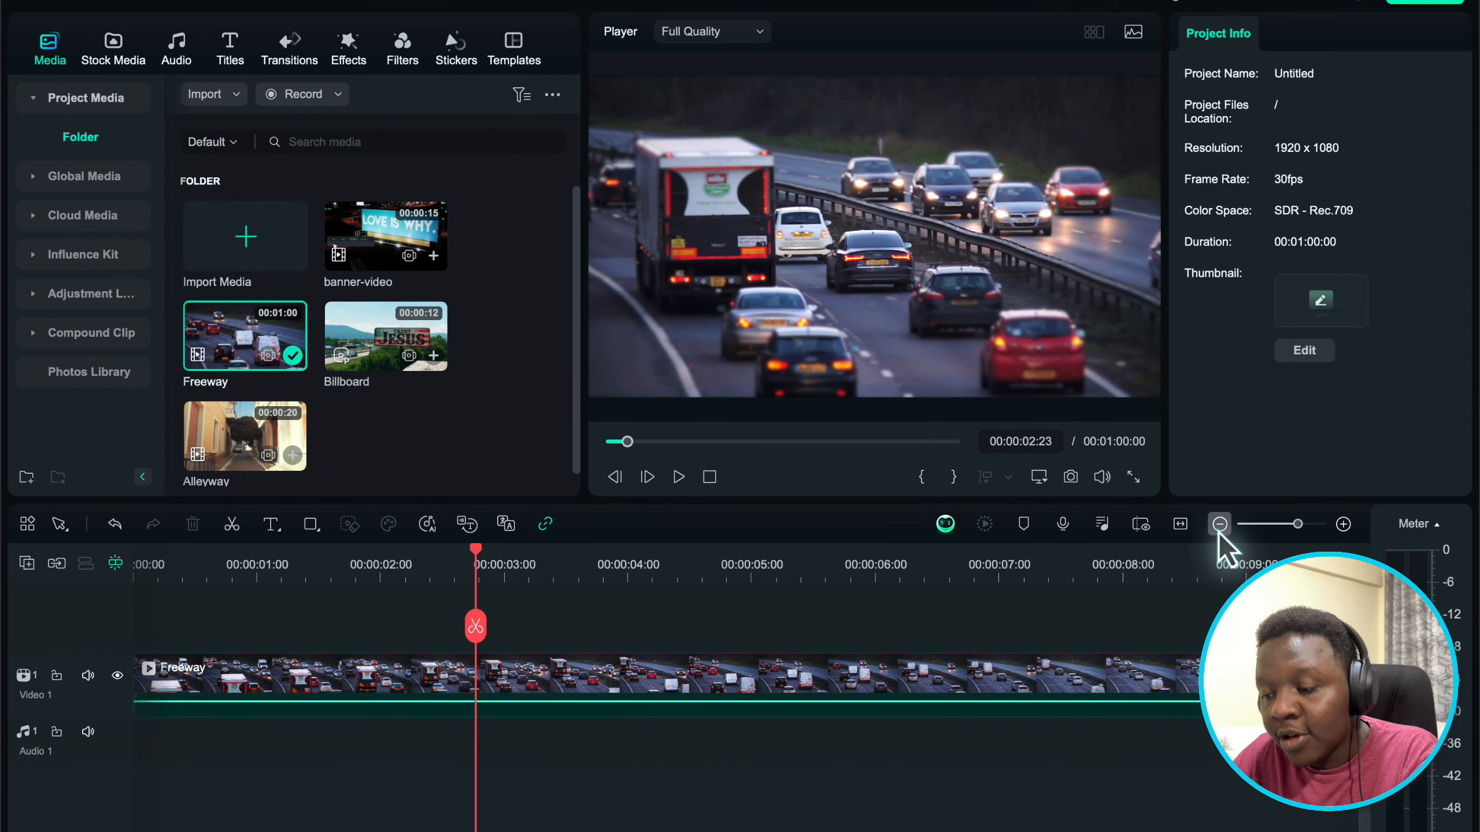
# Append the banner-video, Billboard and Alleyway clips after Freeway on Video 1 and fit the sequence to the timeline.
pyautogui.click(1218, 525)
pyautogui.click(1219, 525)
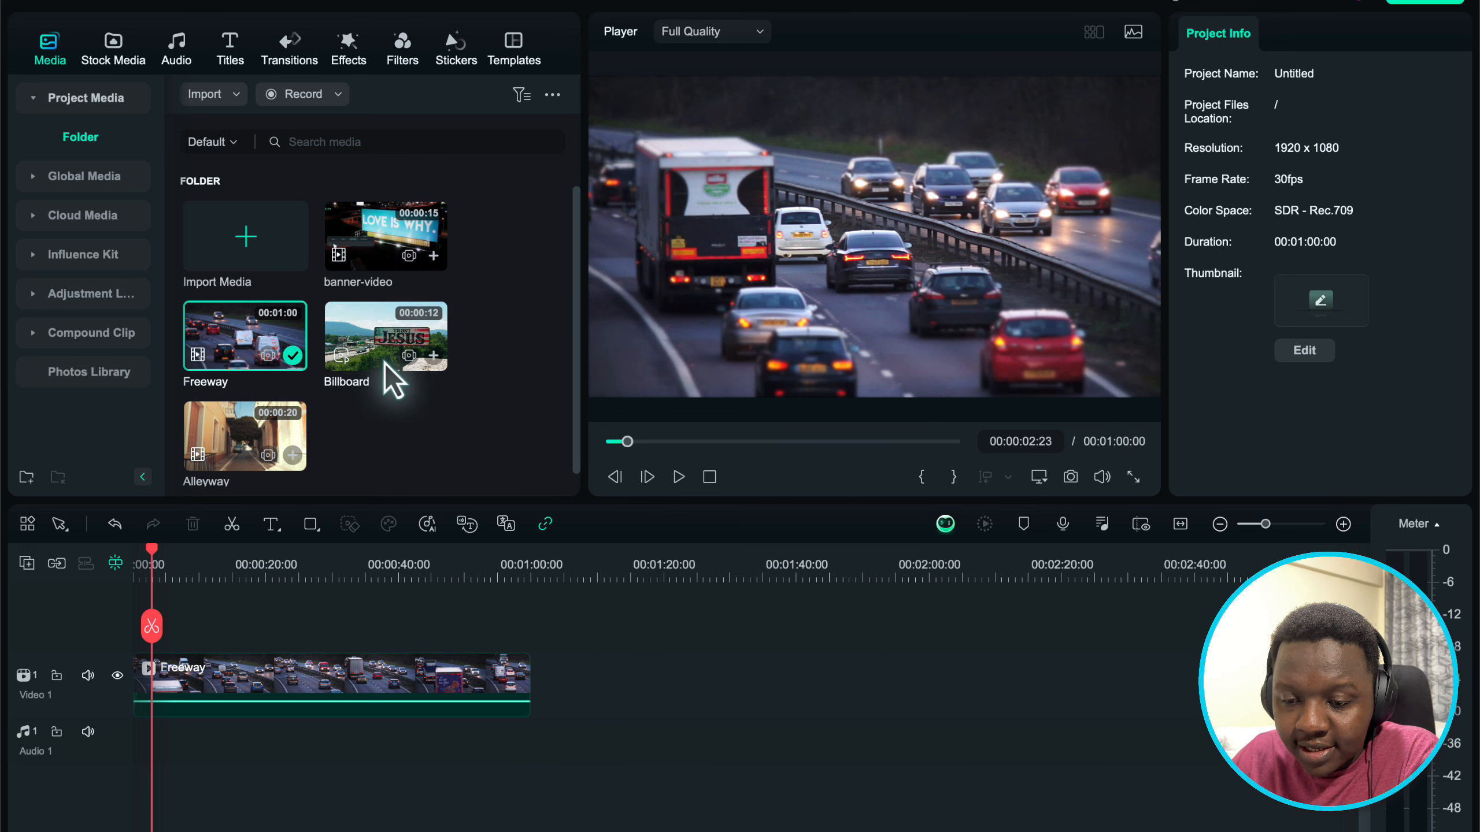
pyautogui.moveTo(366, 245); pyautogui.dragTo(538, 700)
pyautogui.click(608, 455)
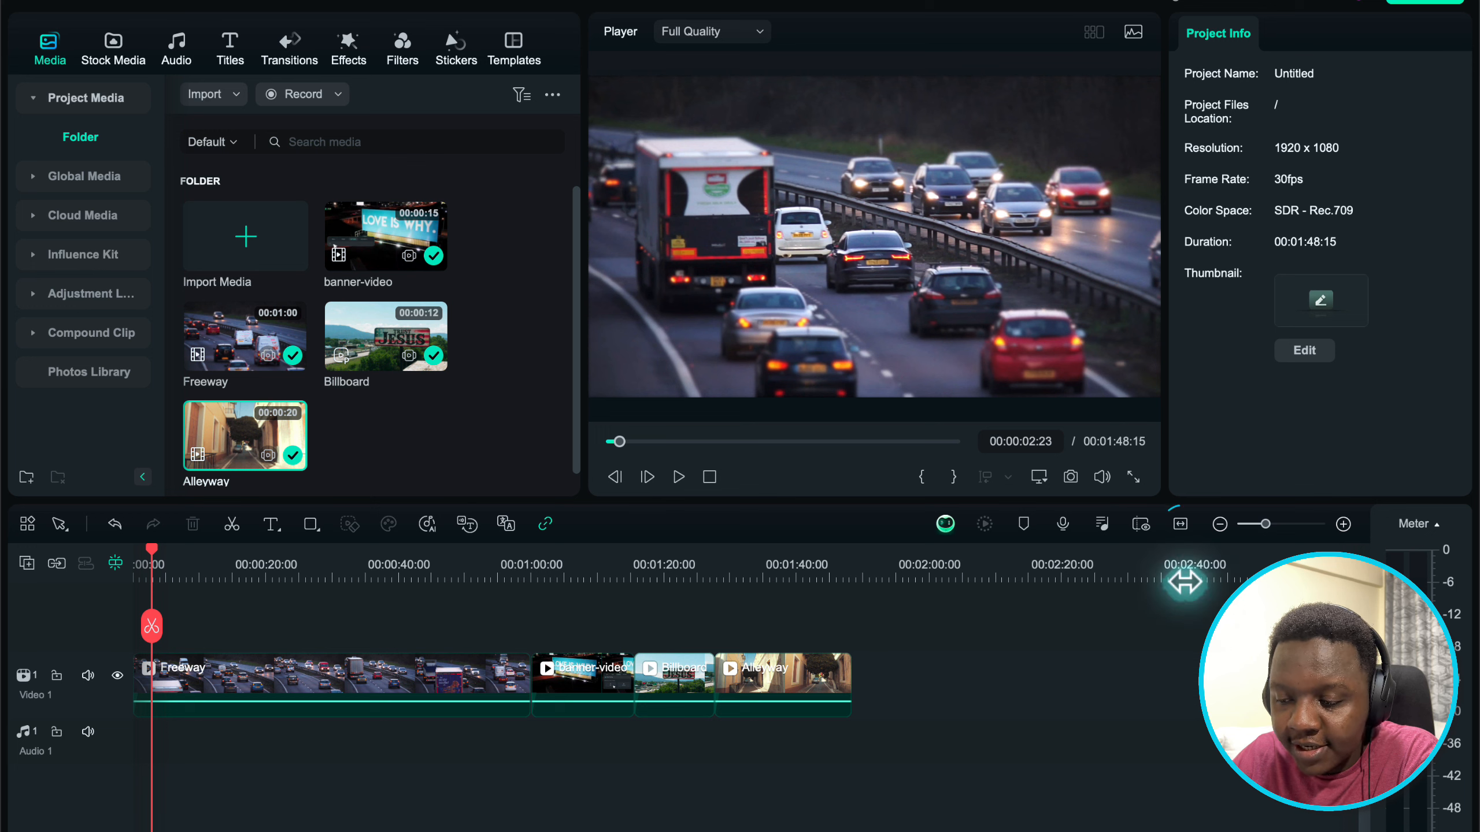
pyautogui.click(1183, 528)
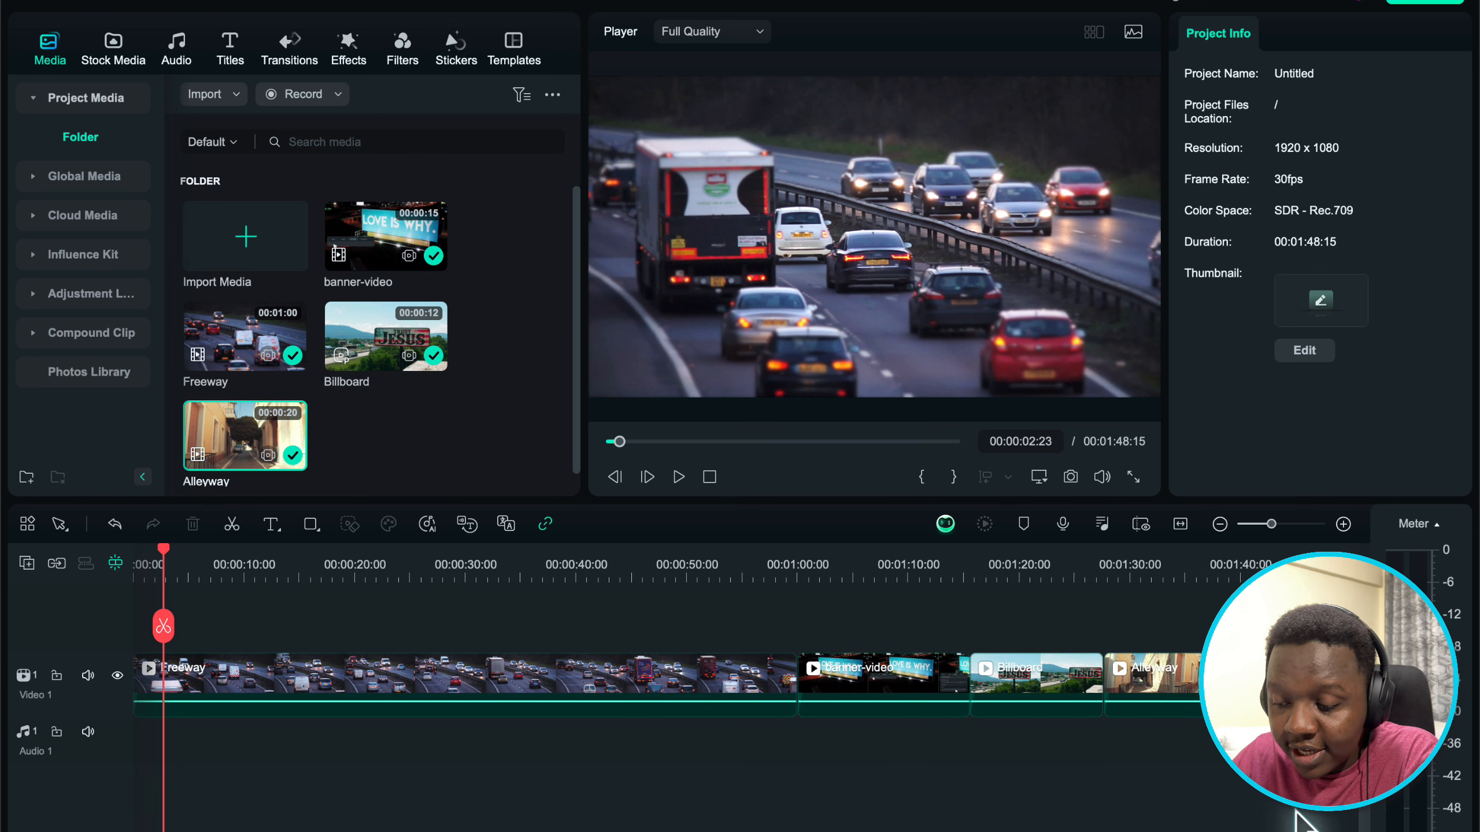
# Scrub through the Freeway clip into the start of the banner-video clip to check their frames.
pyautogui.click(225, 638)
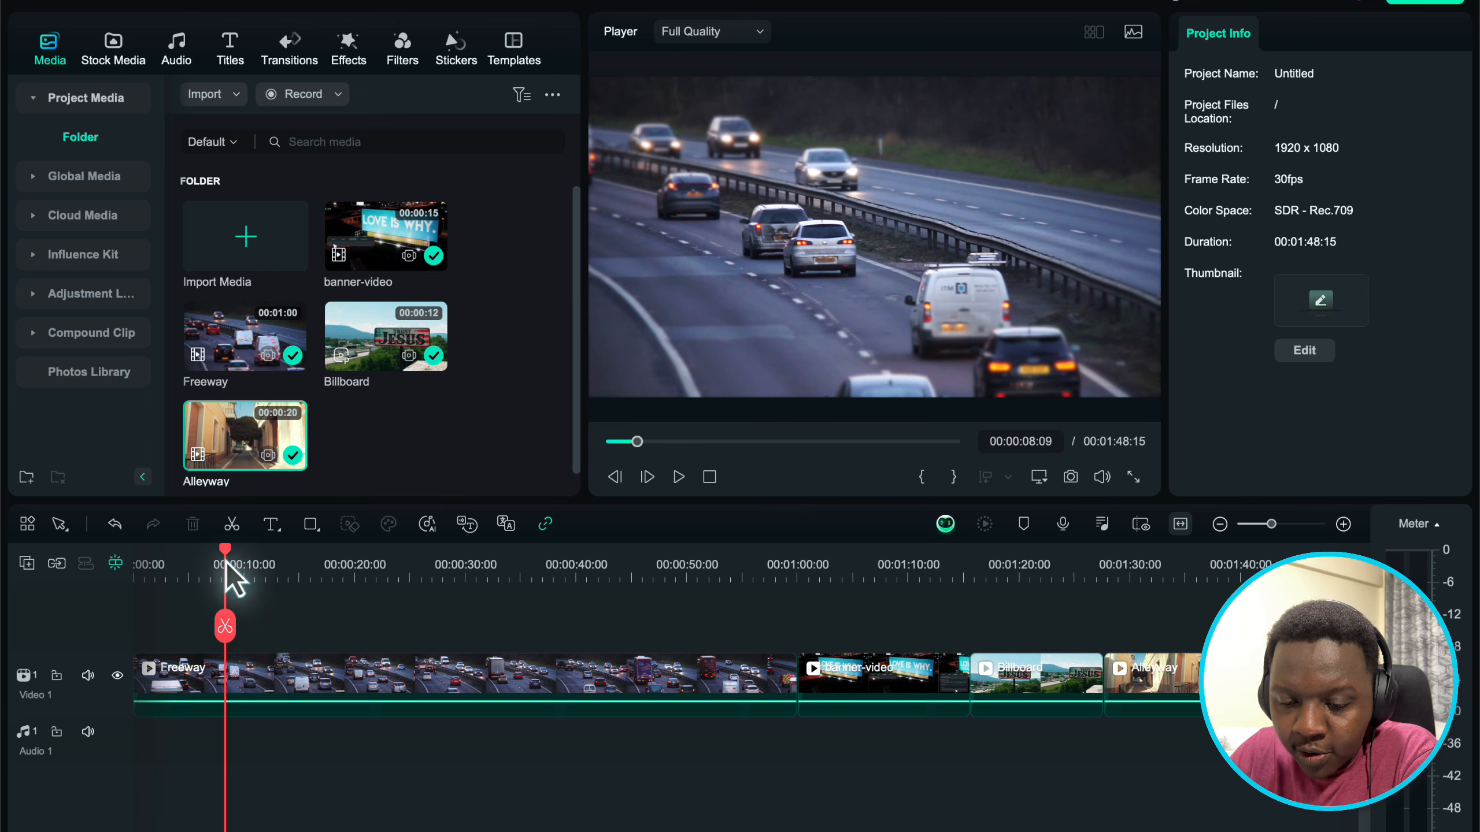
pyautogui.moveTo(226, 553); pyautogui.dragTo(815, 676)
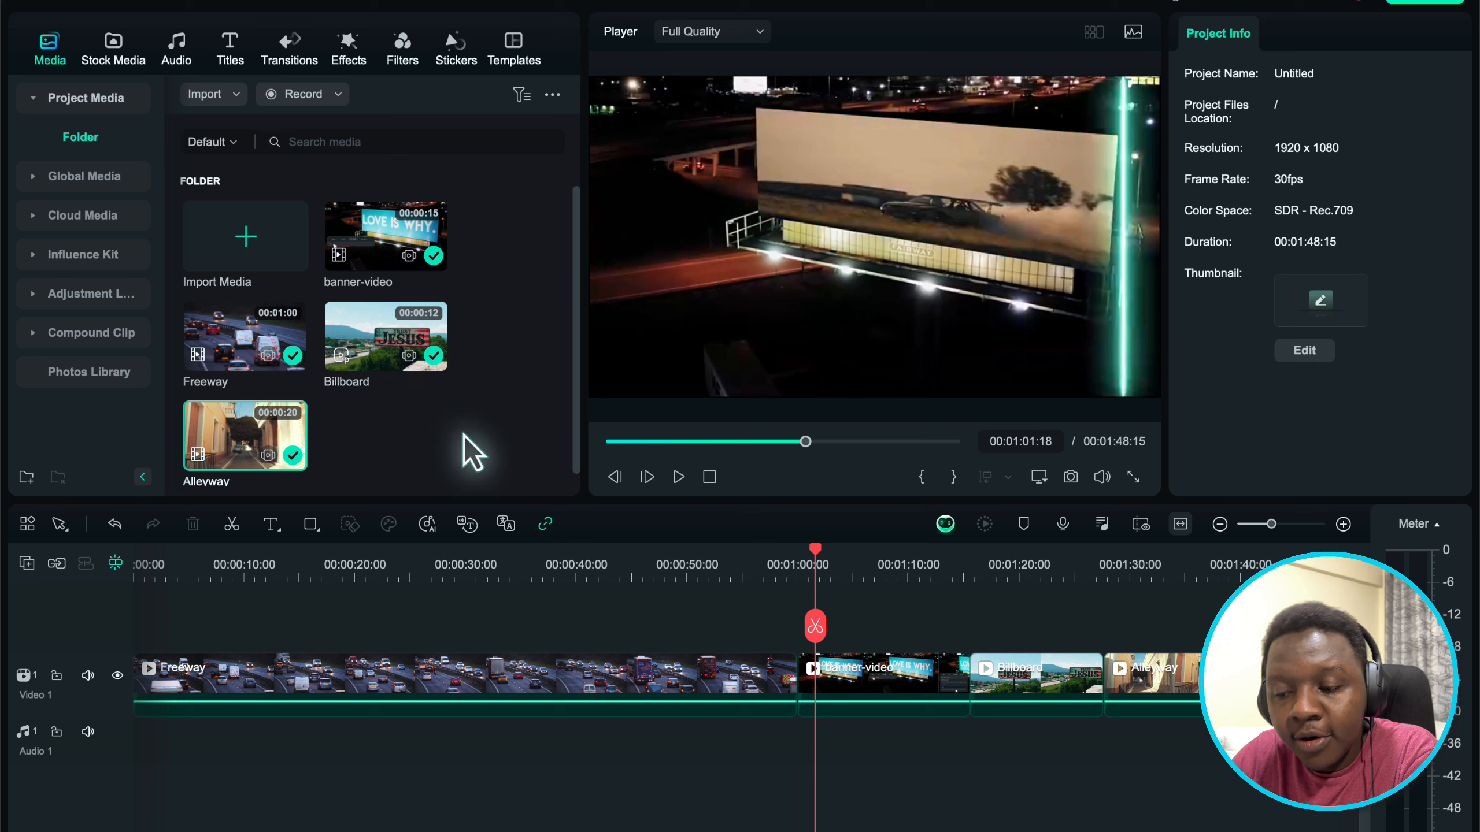
pyautogui.click(712, 574)
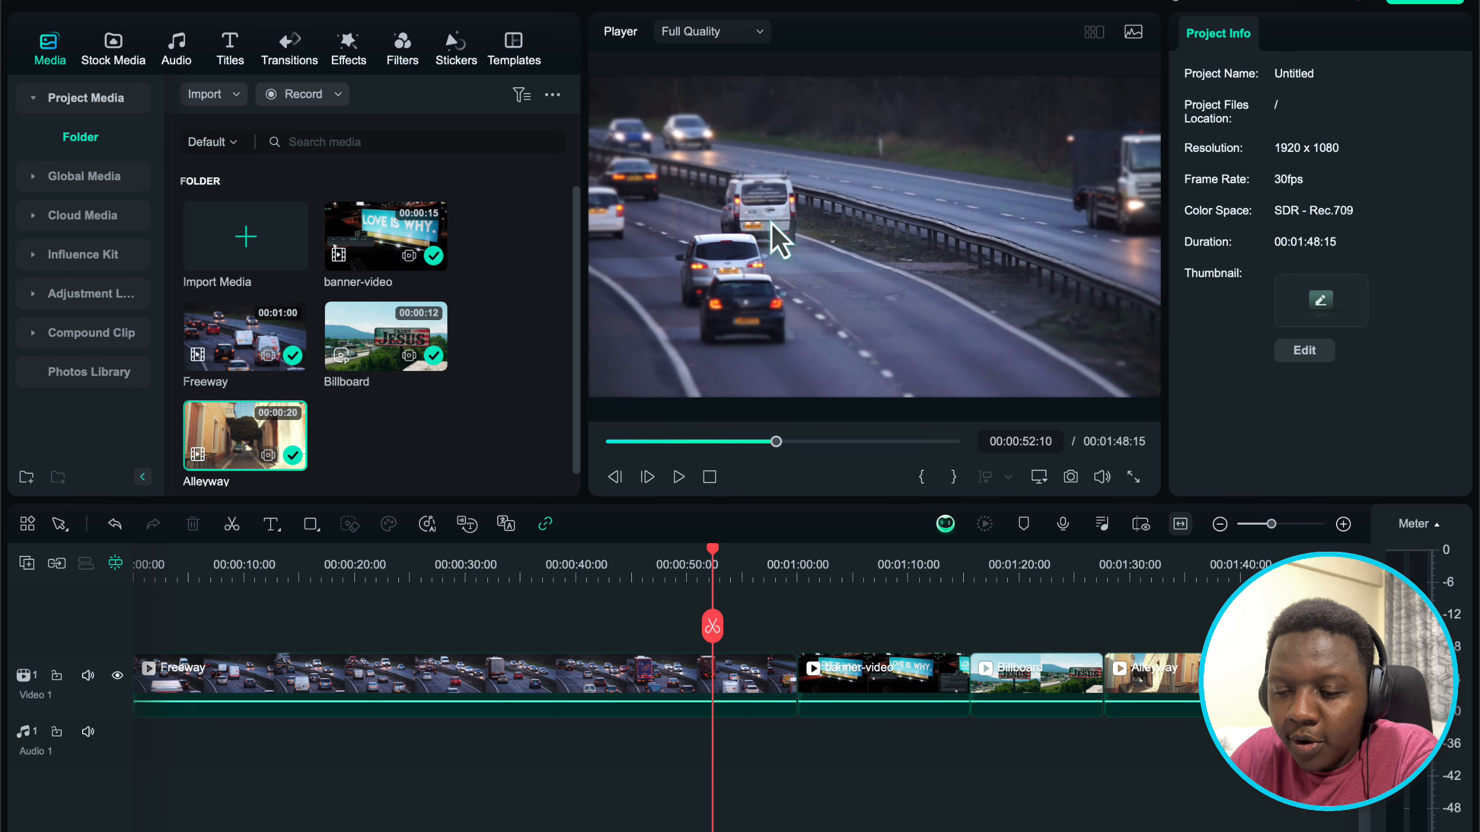
# Set the player's preview quality to 1/2 Quality.
pyautogui.click(721, 37)
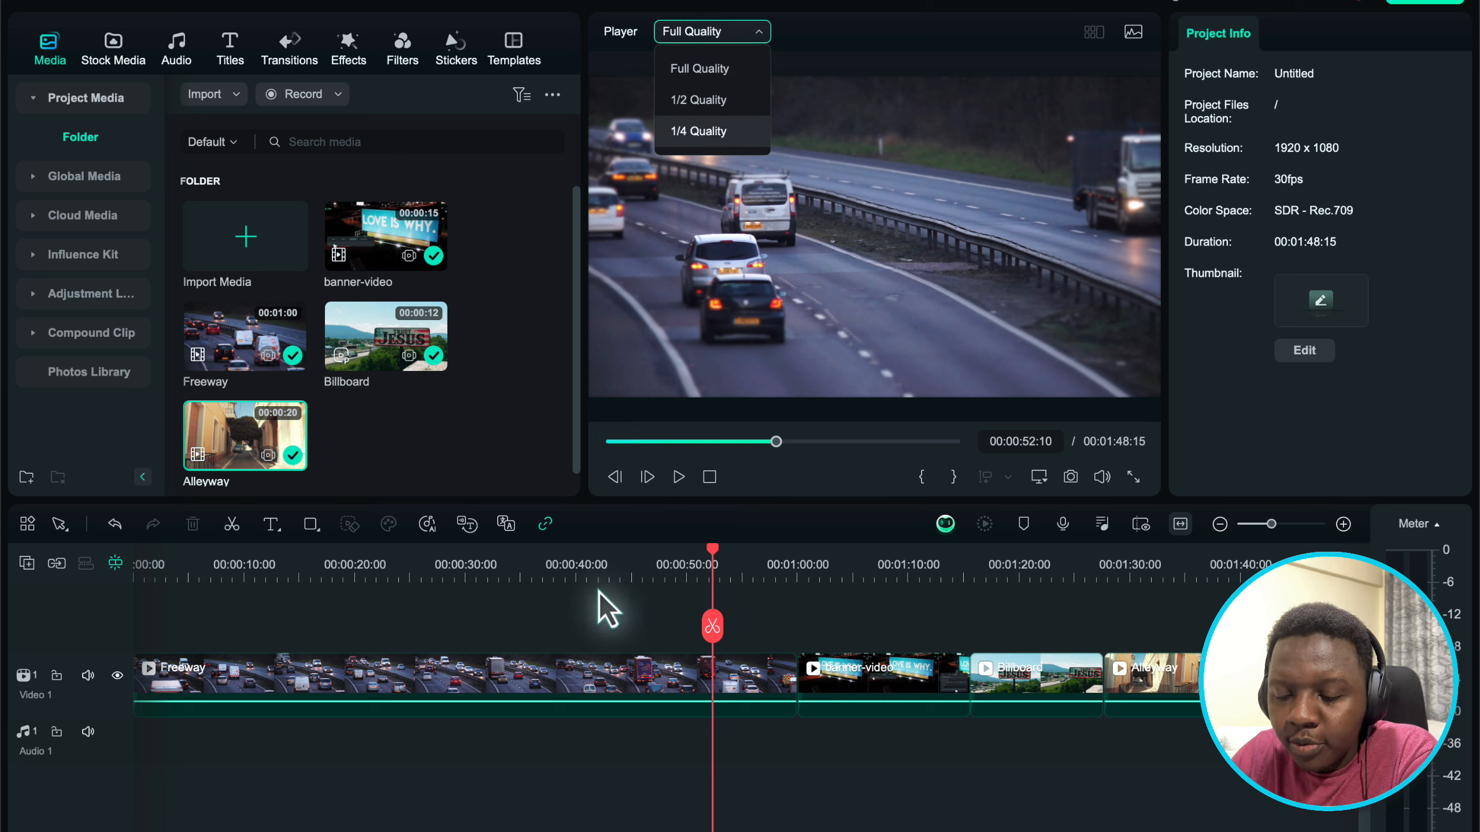
pyautogui.click(614, 607)
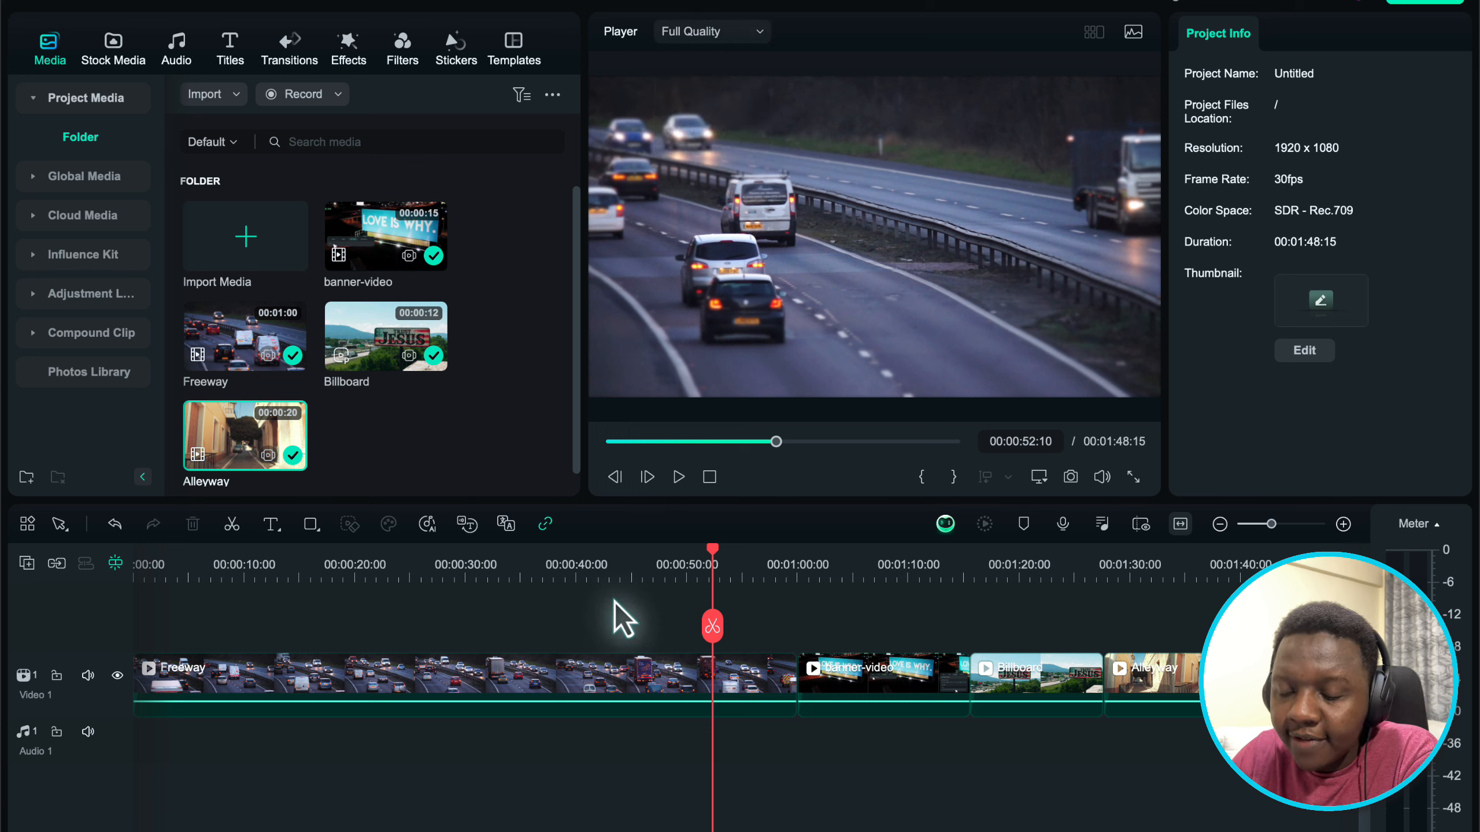
pyautogui.click(737, 31)
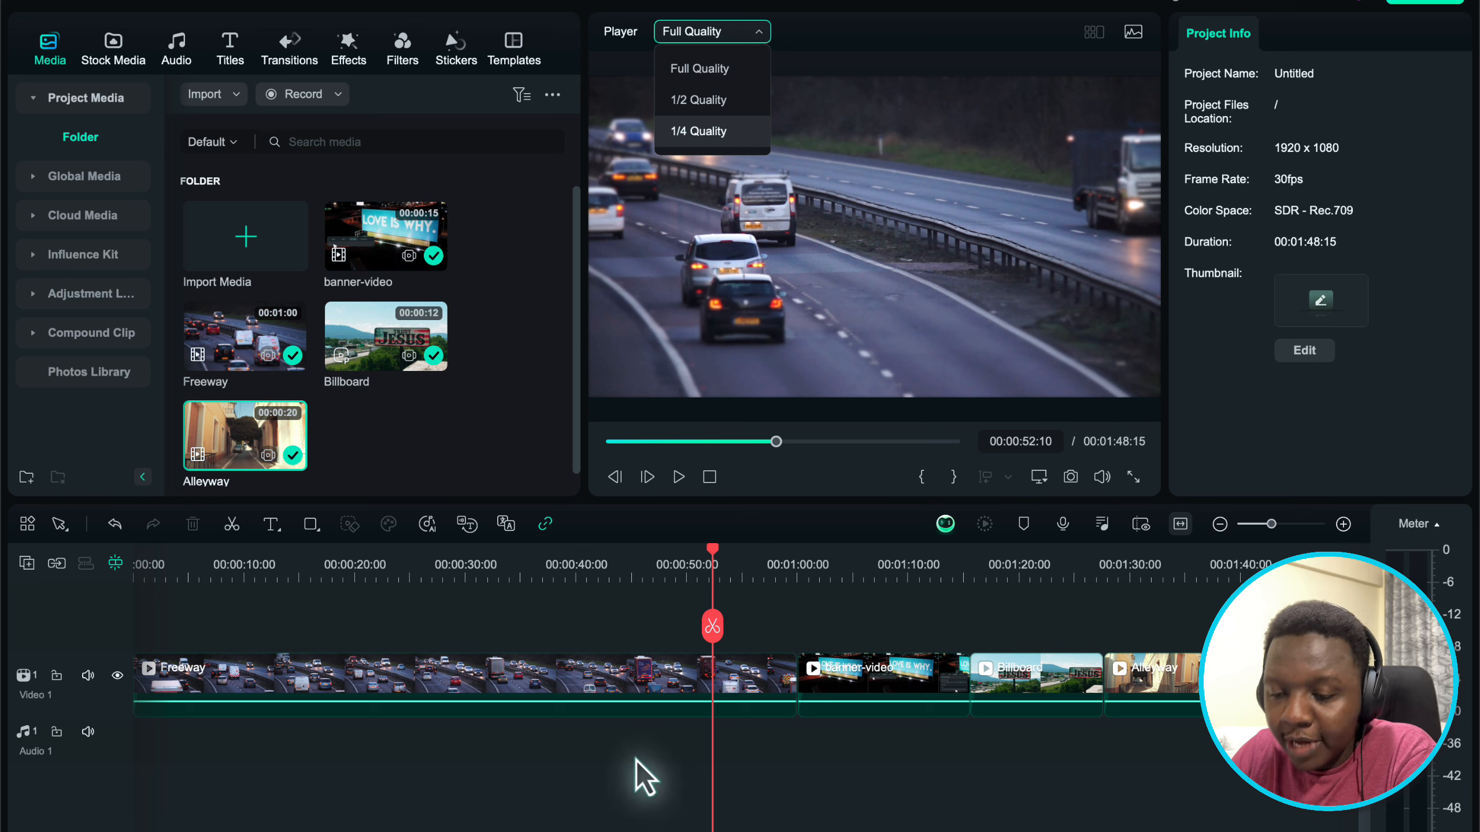
pyautogui.click(728, 98)
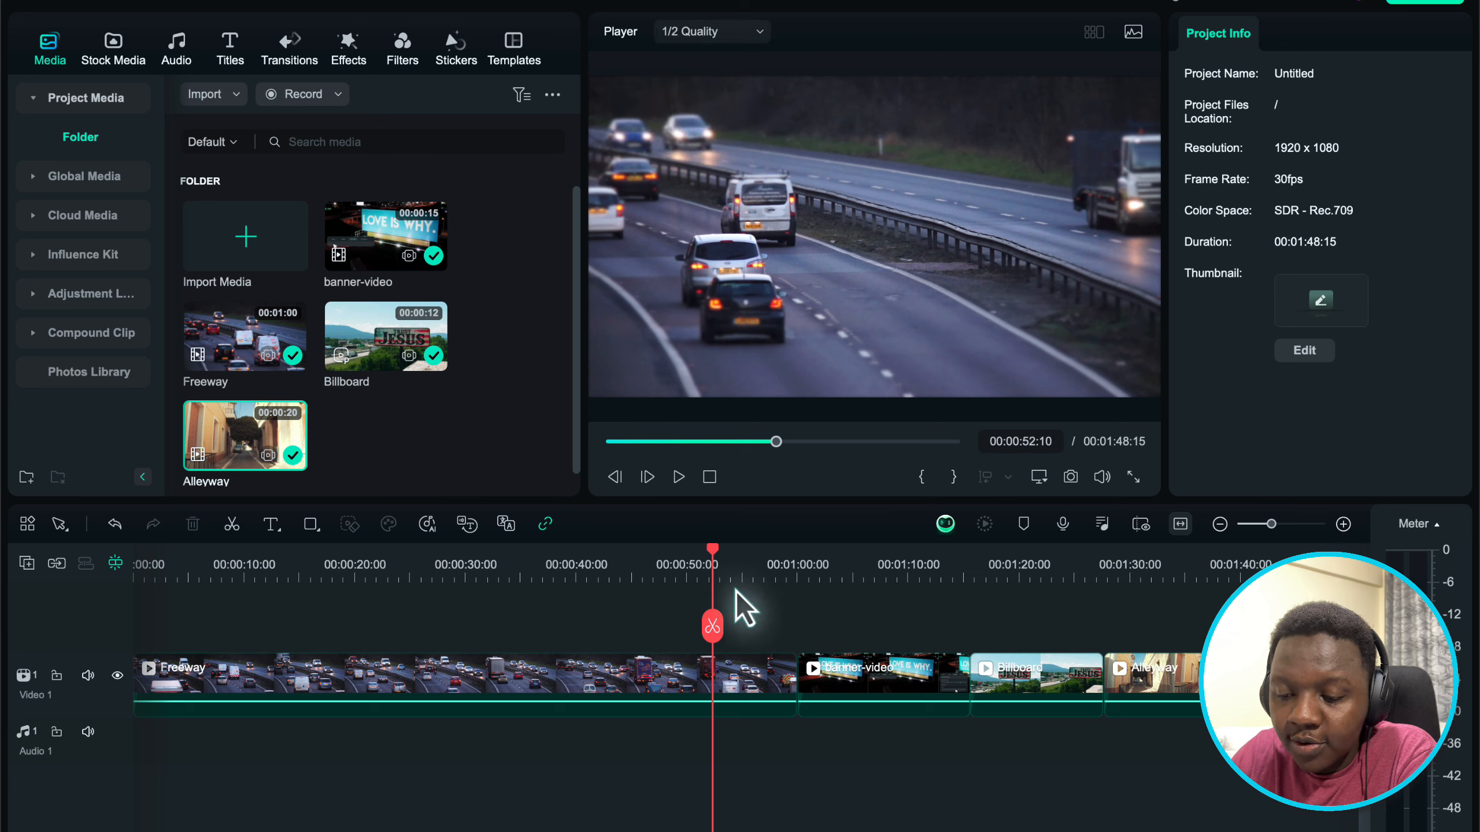
# Play the sequence from 00:00:58:00 across the cut from Freeway to banner-video and stop playback.
pyautogui.moveTo(711, 551); pyautogui.dragTo(774, 561)
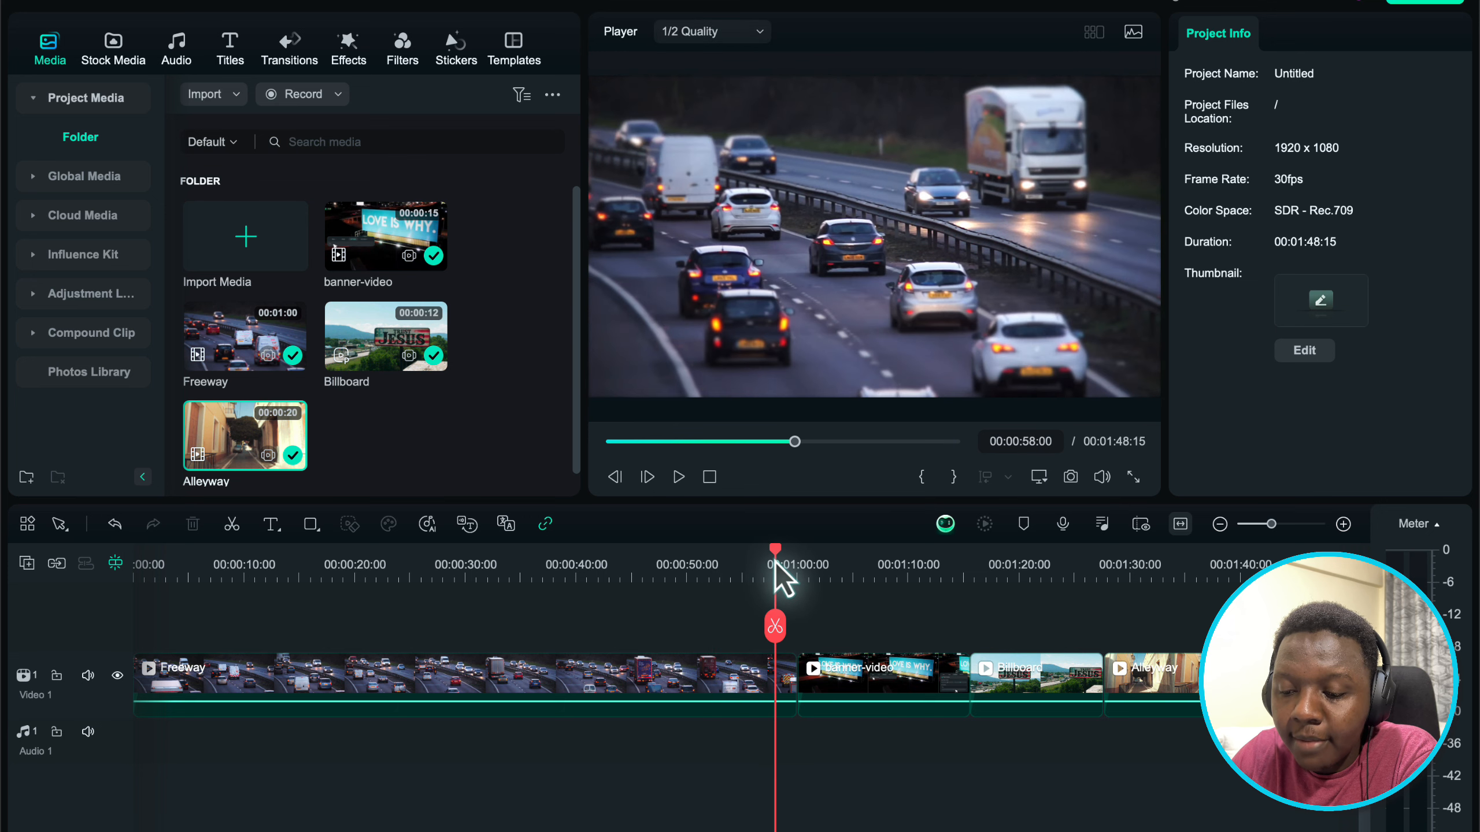
pyautogui.click(679, 485)
pyautogui.click(678, 478)
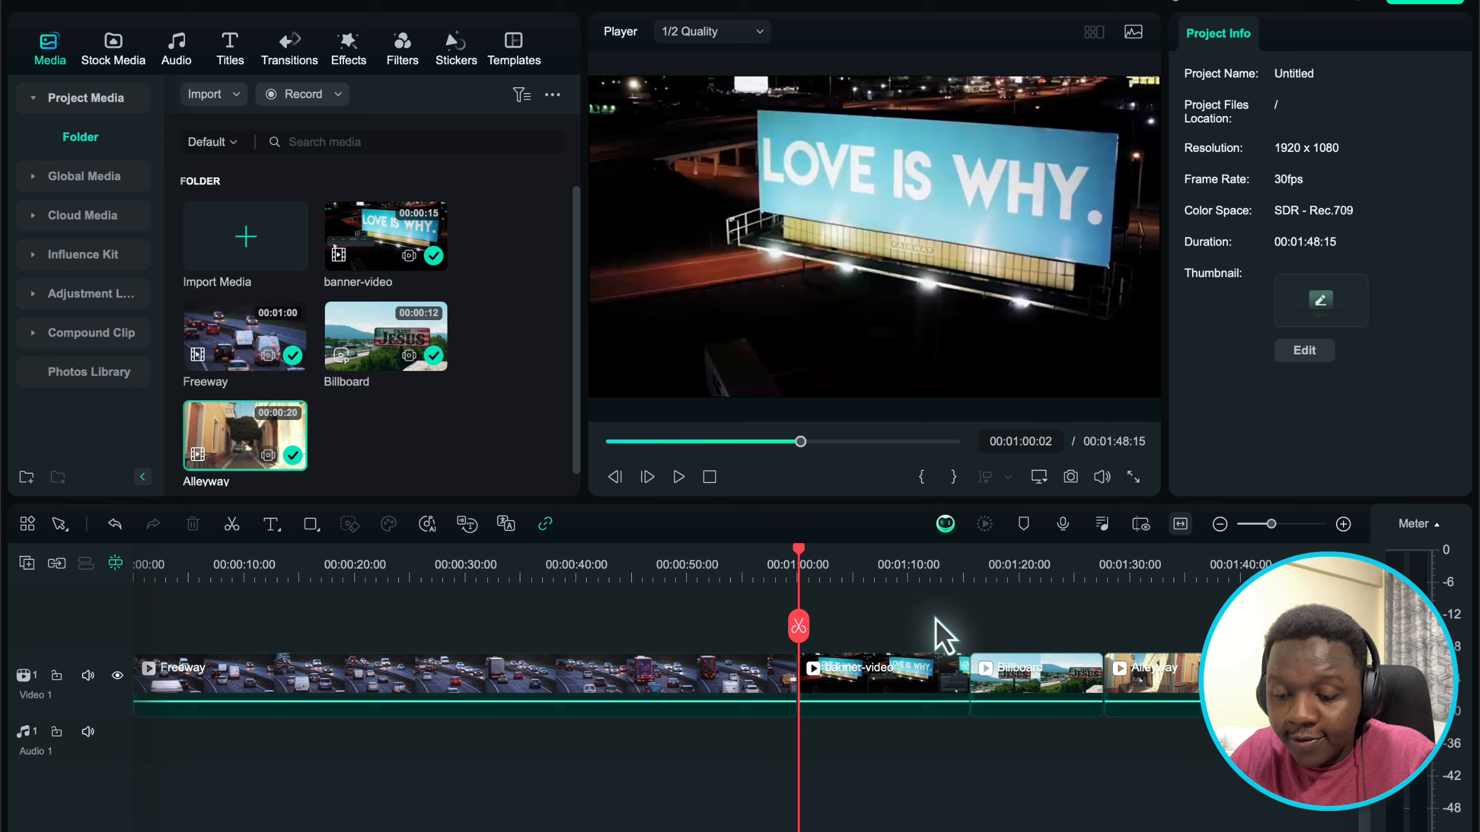